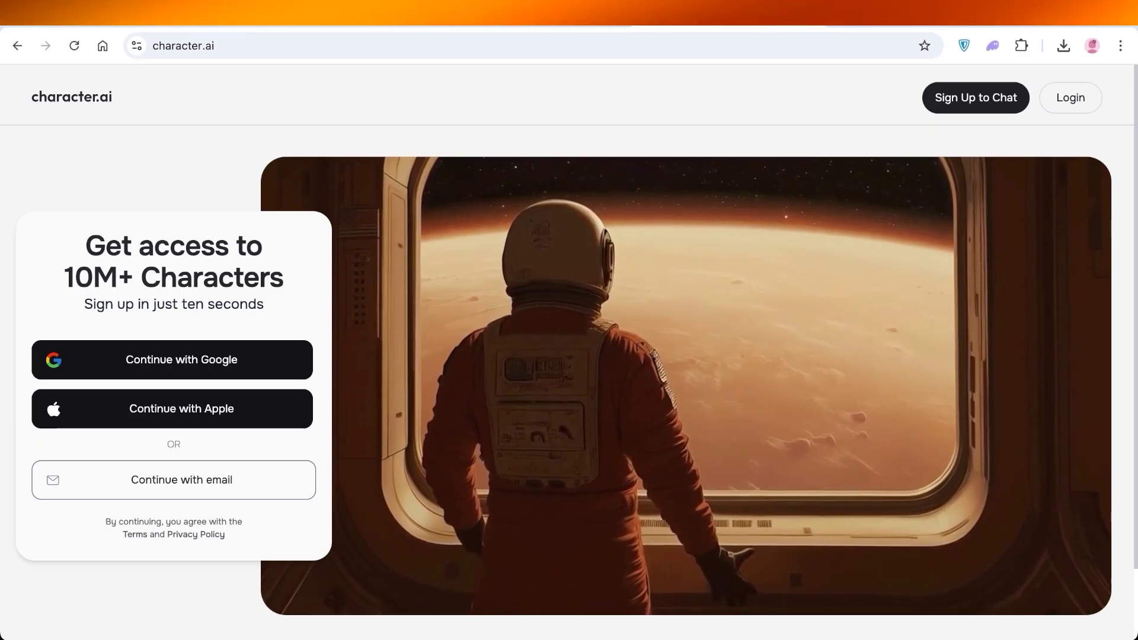
scroll(570, 379, "down", 2)
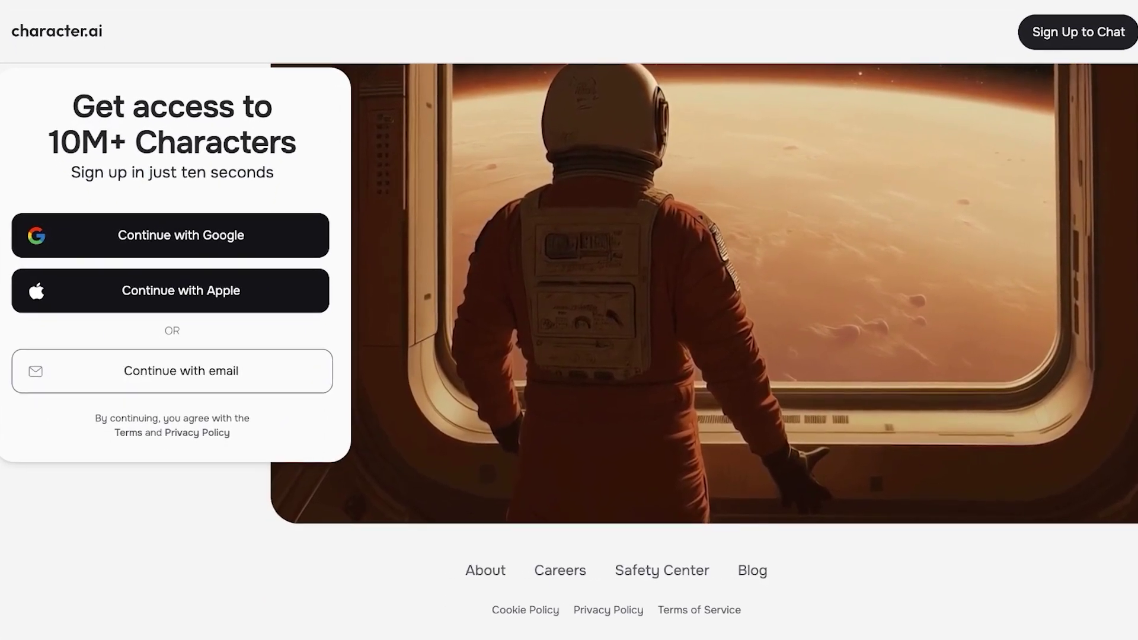
scroll(569, 340, "up", 2)
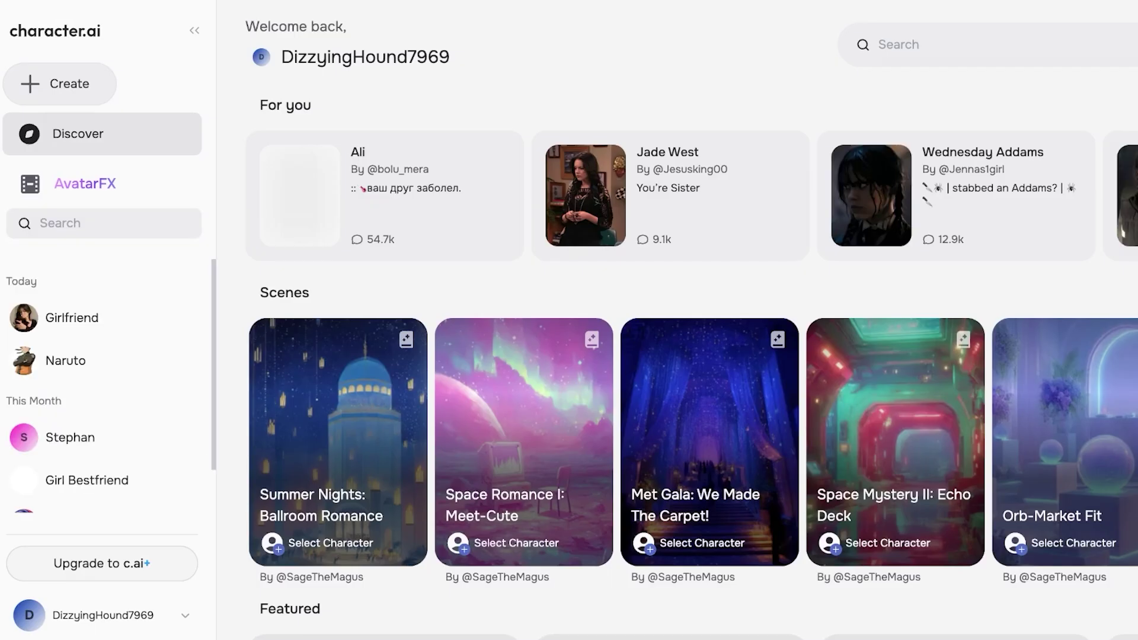
left_click(60, 84)
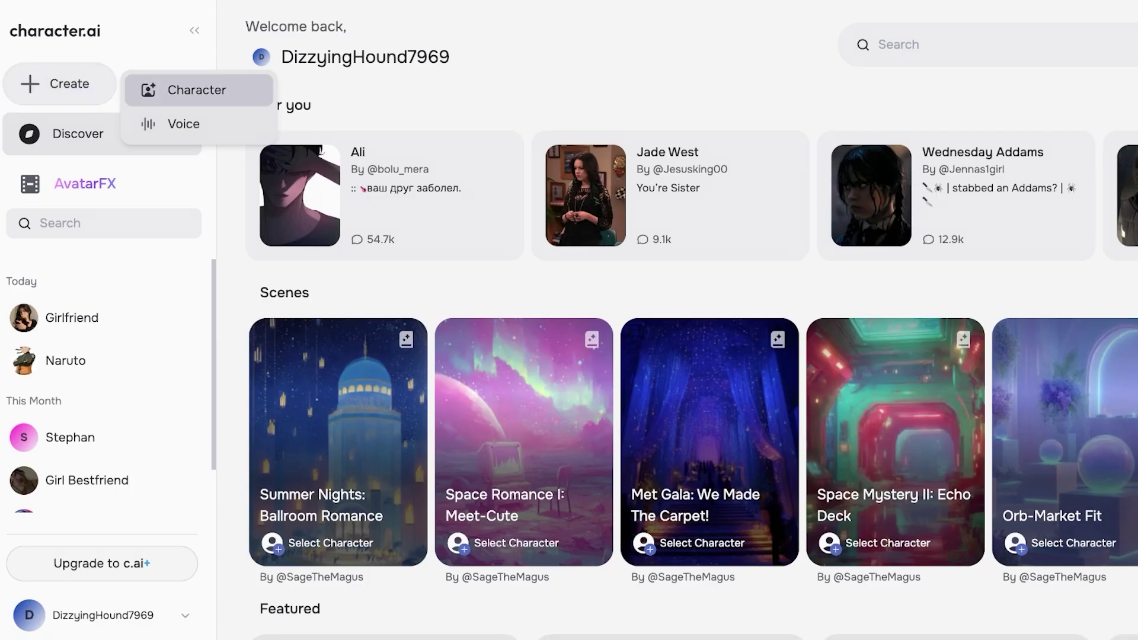
left_click(198, 90)
left_click(59, 83)
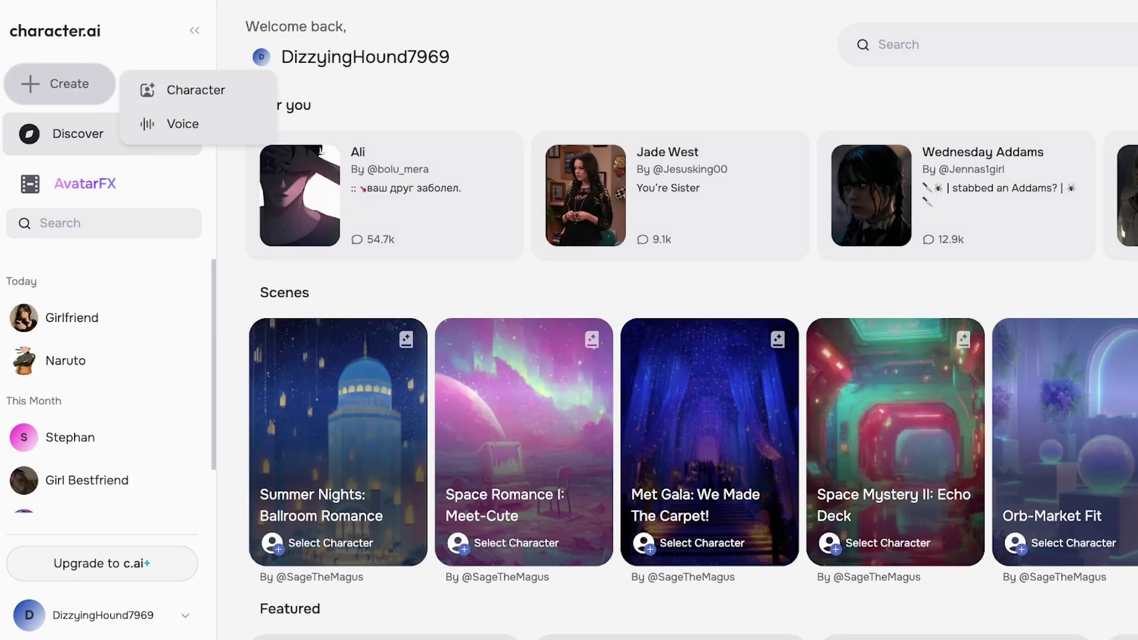
left_click(59, 83)
key("Return")
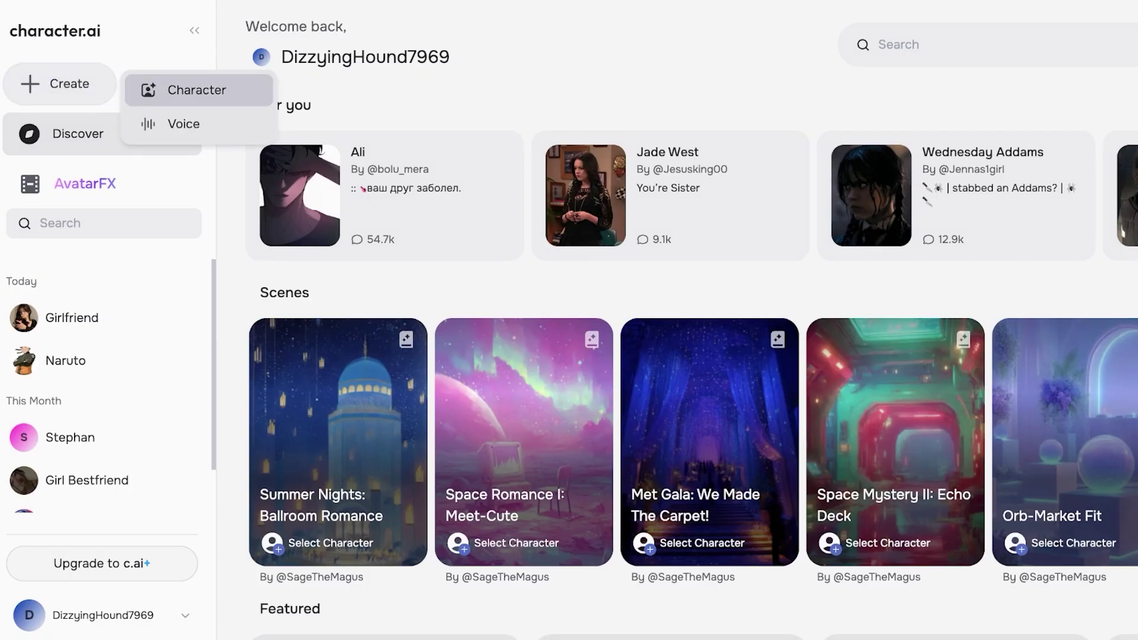
key("Escape")
Look through the Discover page's character, voice and prompt sections, and the list of recent chats.
scroll(948, 196, "down", 4)
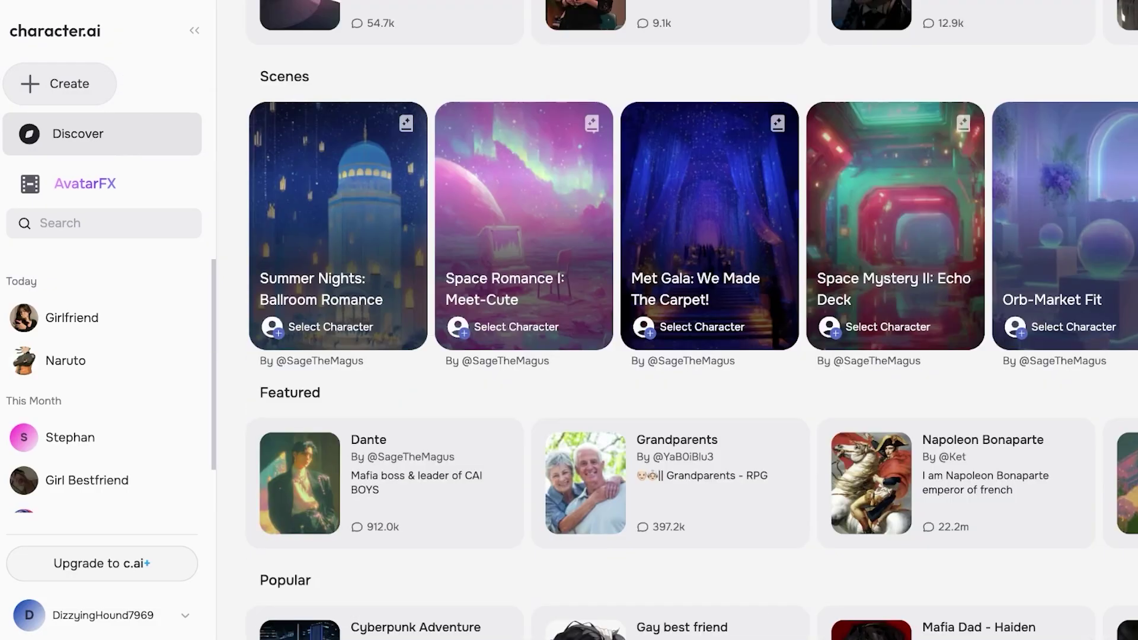
scroll(687, 320, "down", 6)
scroll(688, 320, "down", 3)
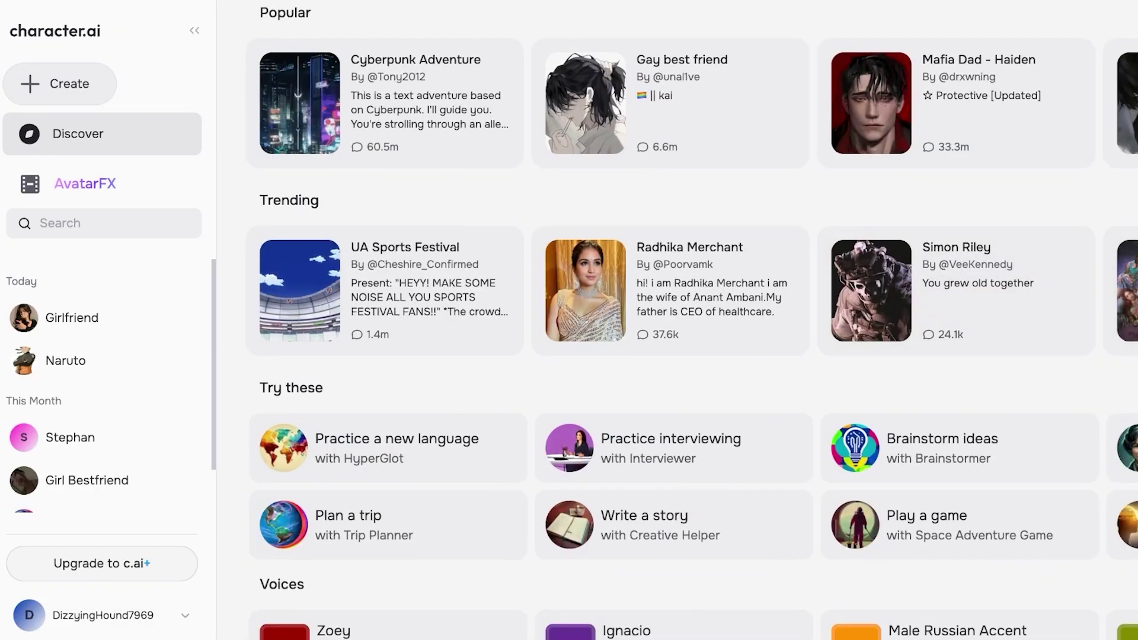
key("Return")
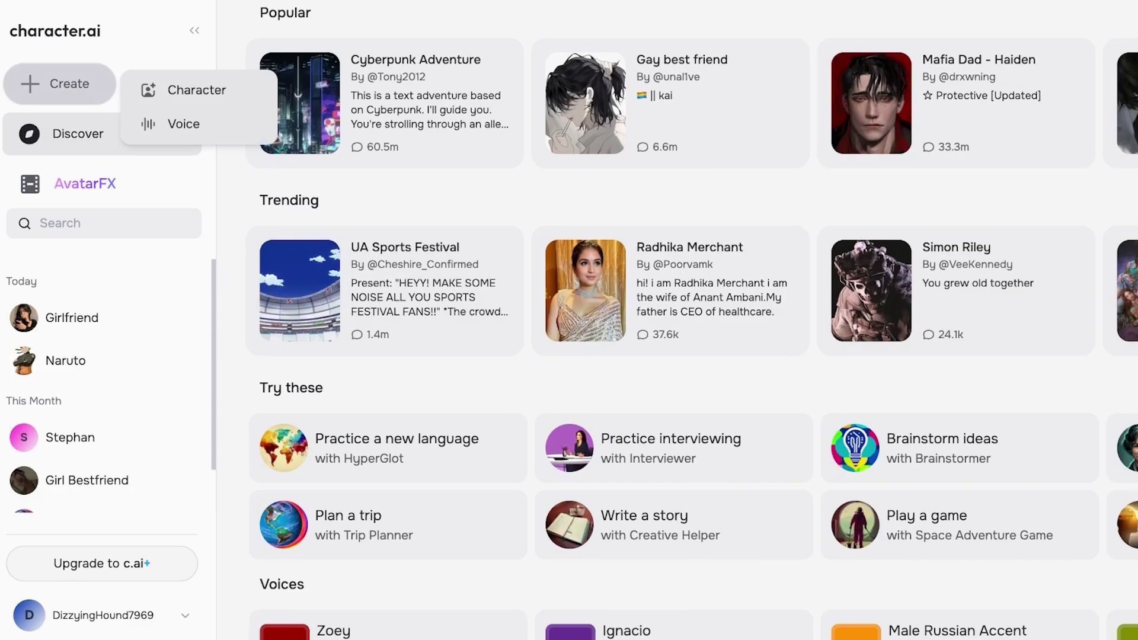
key("Escape")
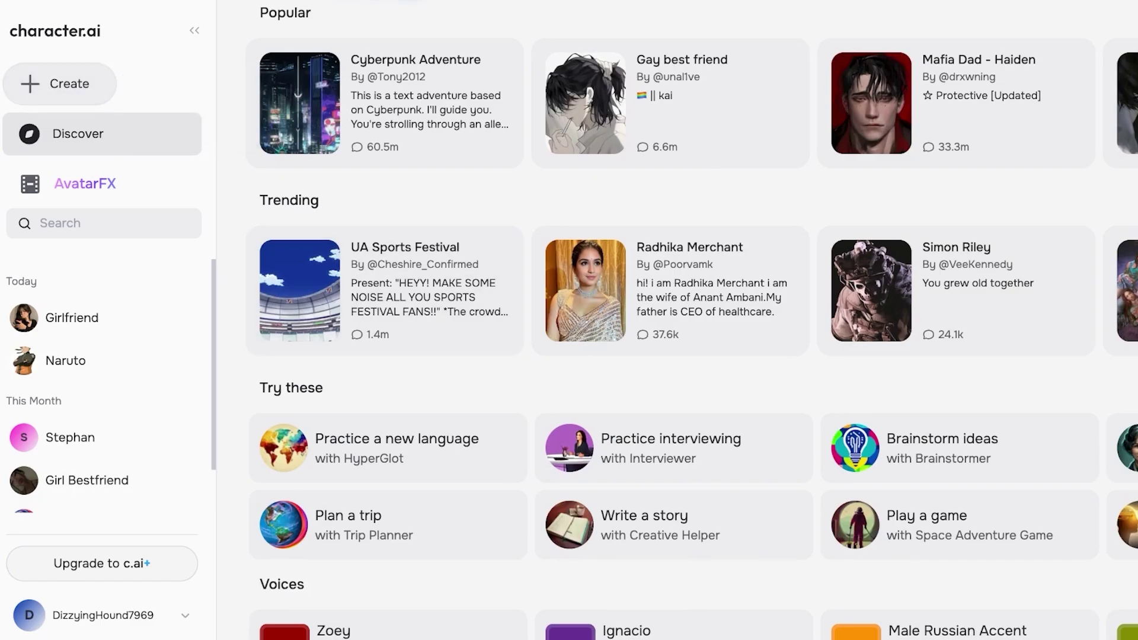
scroll(670, 291, "down", 4)
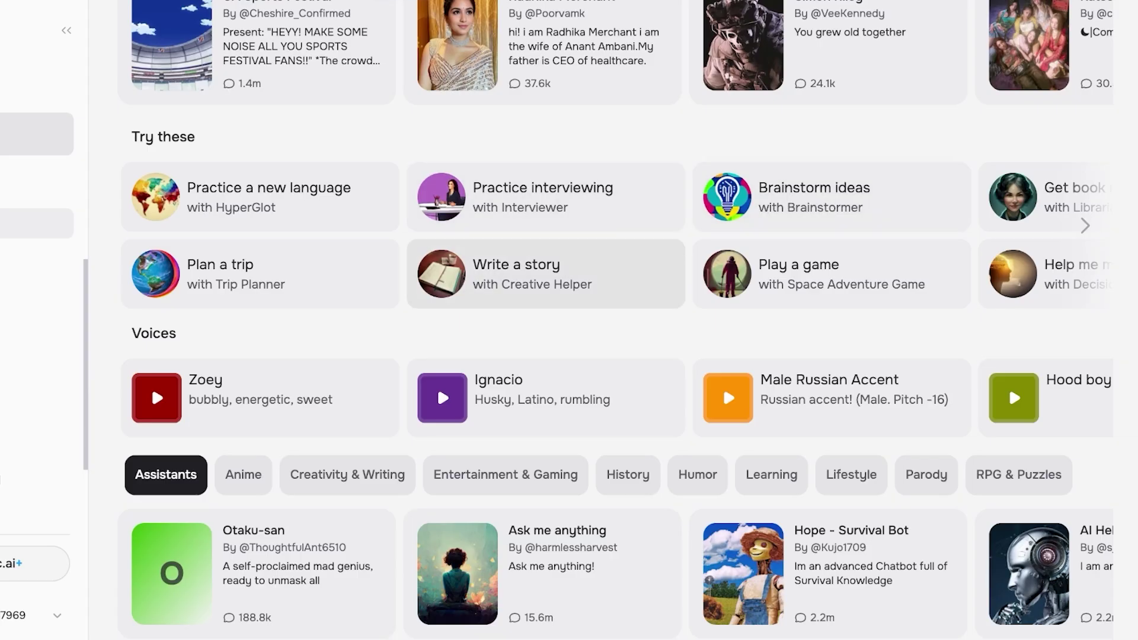
left_click(37, 84)
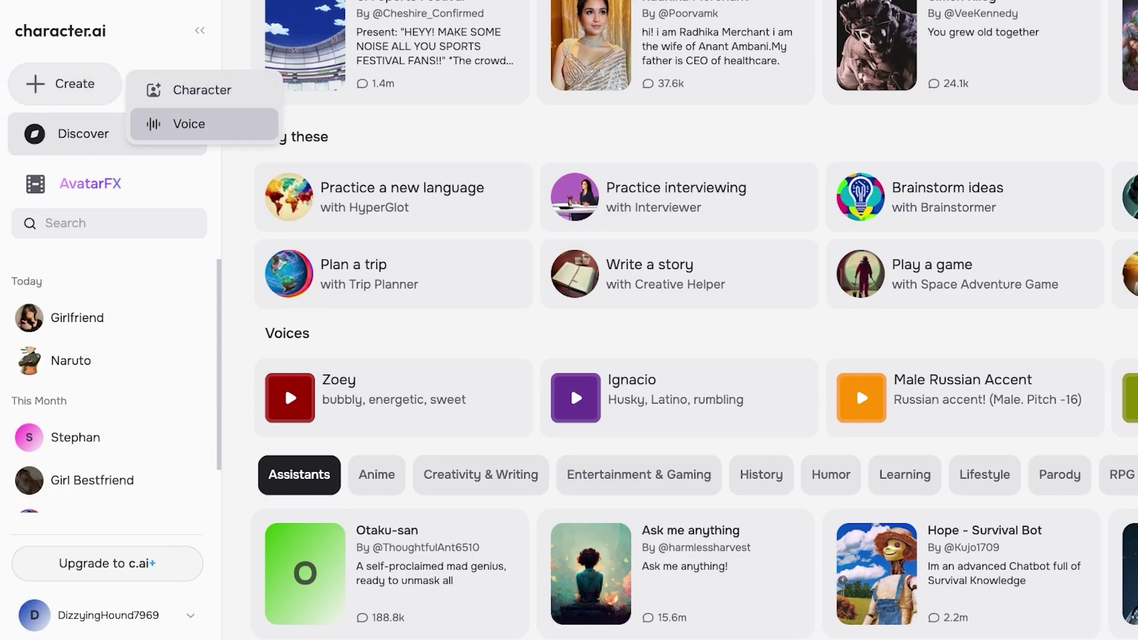
scroll(812, 413, "down", 6)
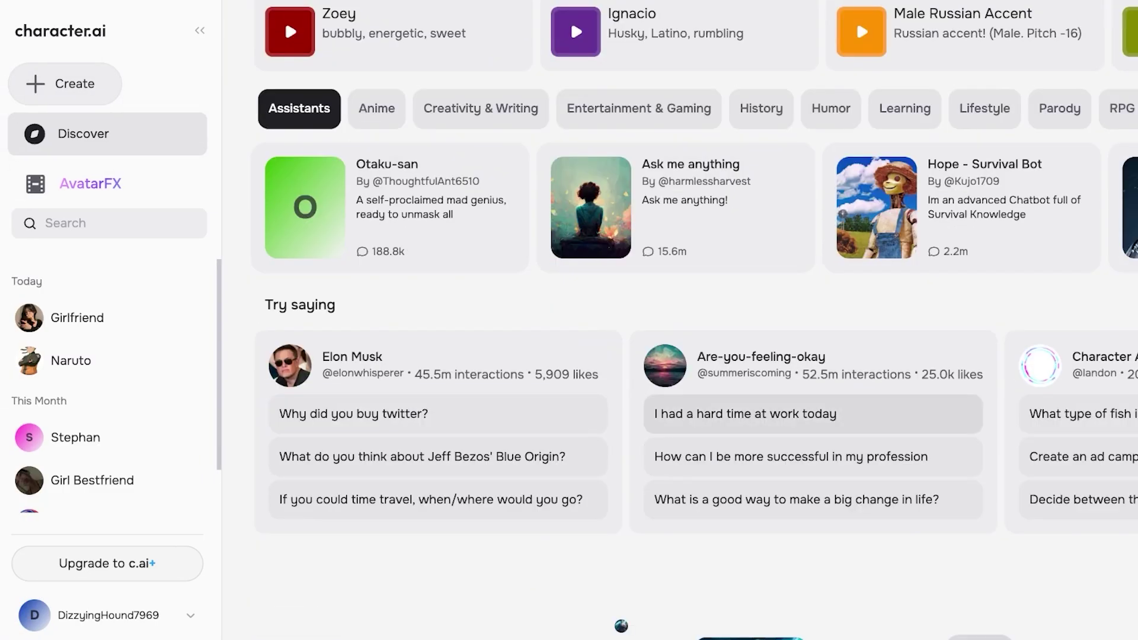
scroll(813, 414, "down", 8)
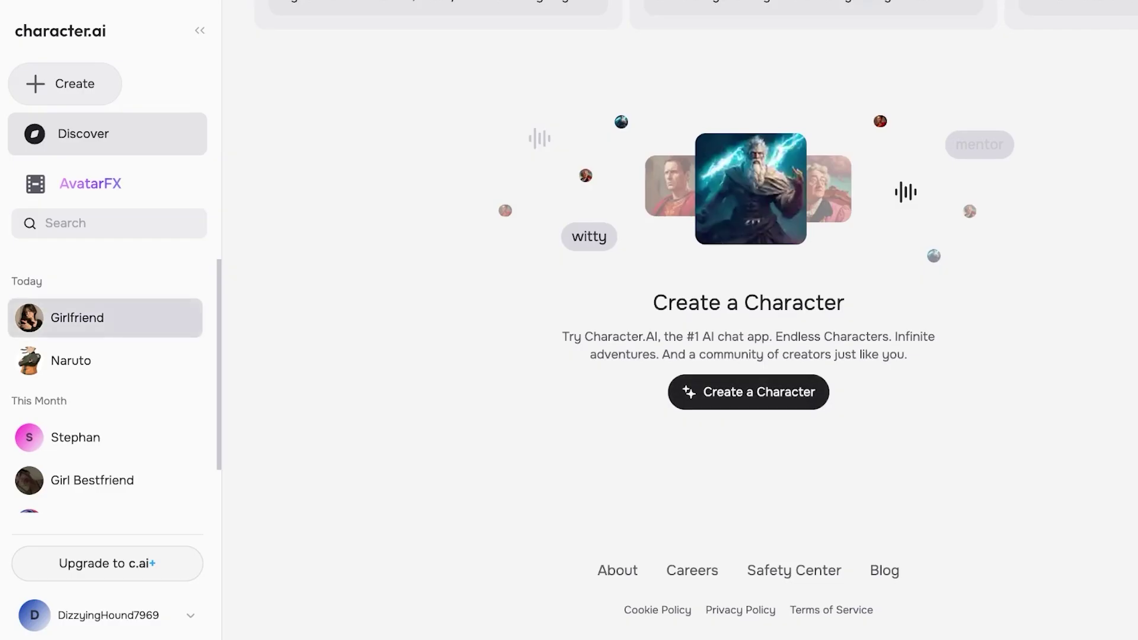
left_click(184, 360)
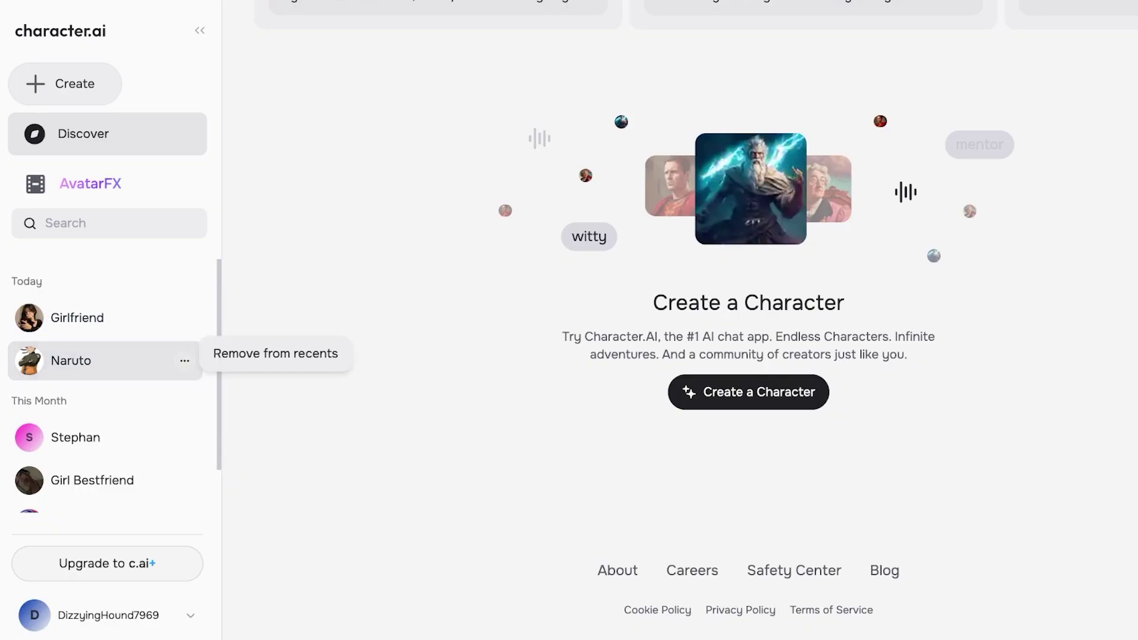
left_click(276, 354)
scroll(107, 374, "down", 1)
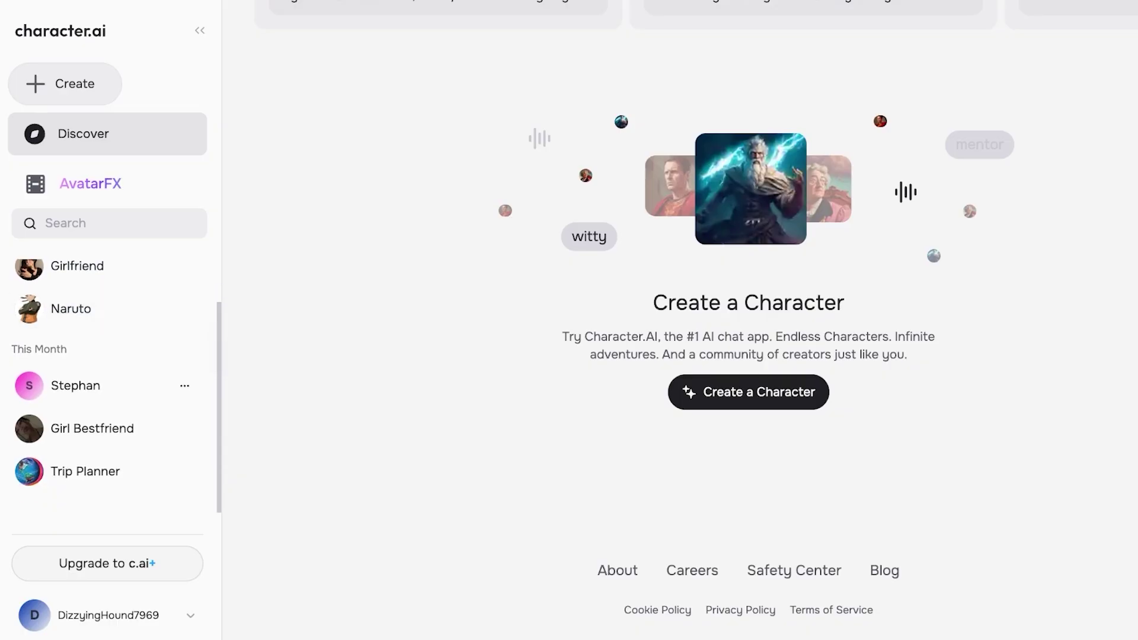
scroll(680, 320, "up", 8)
scroll(107, 480, "up", 1)
scroll(676, 196, "up", 10)
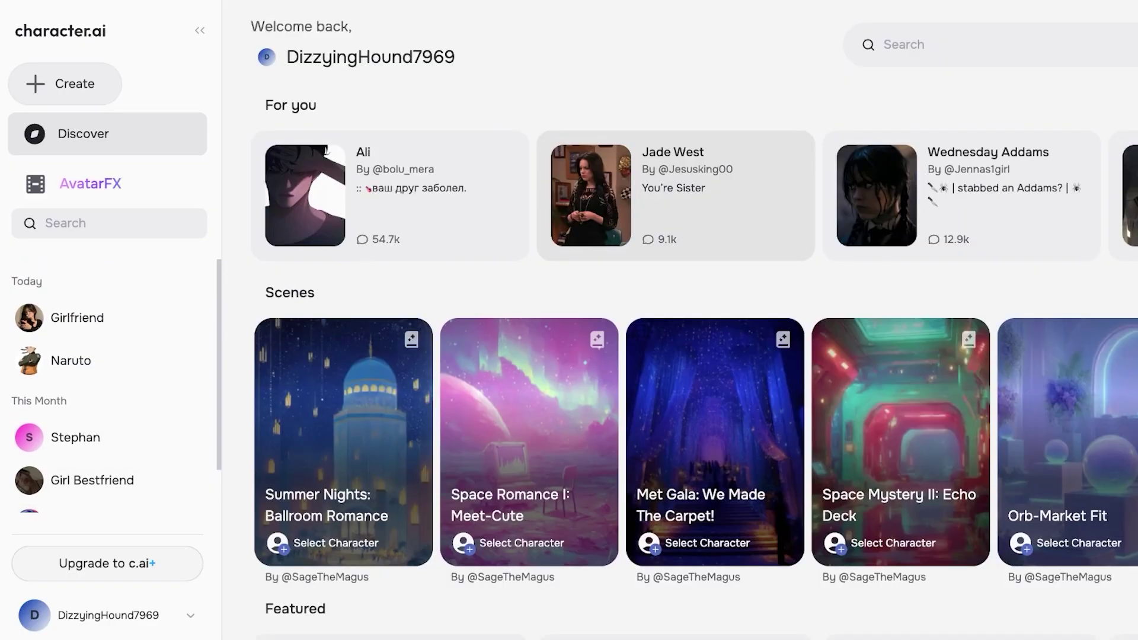
Open the recent chat with Naruto.
left_click(65, 84)
left_click(65, 84)
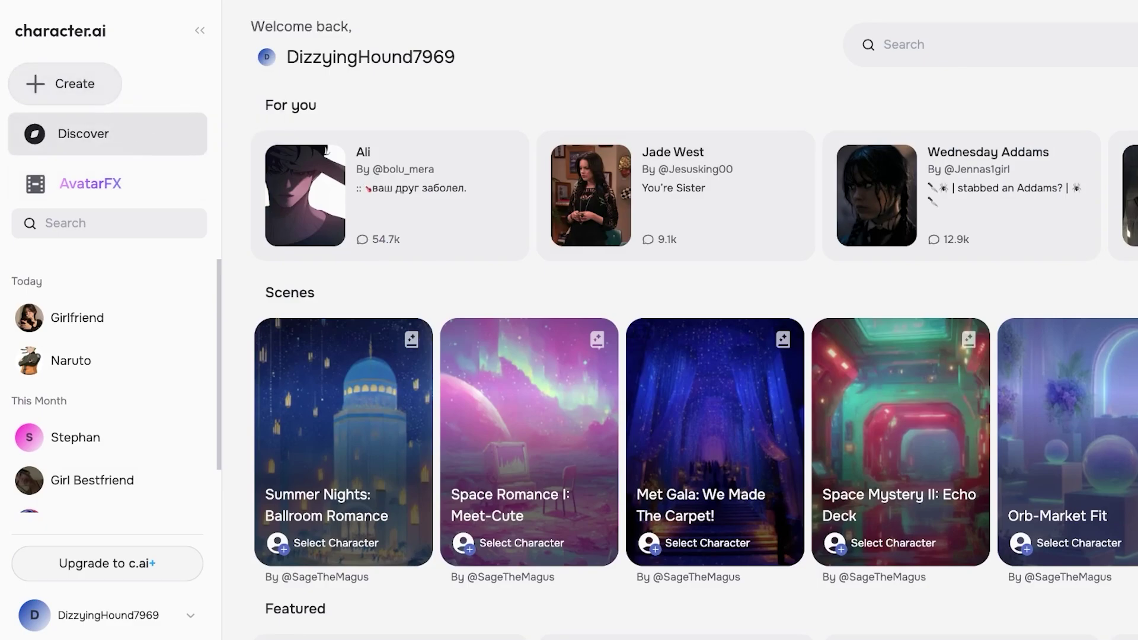
left_click(105, 361)
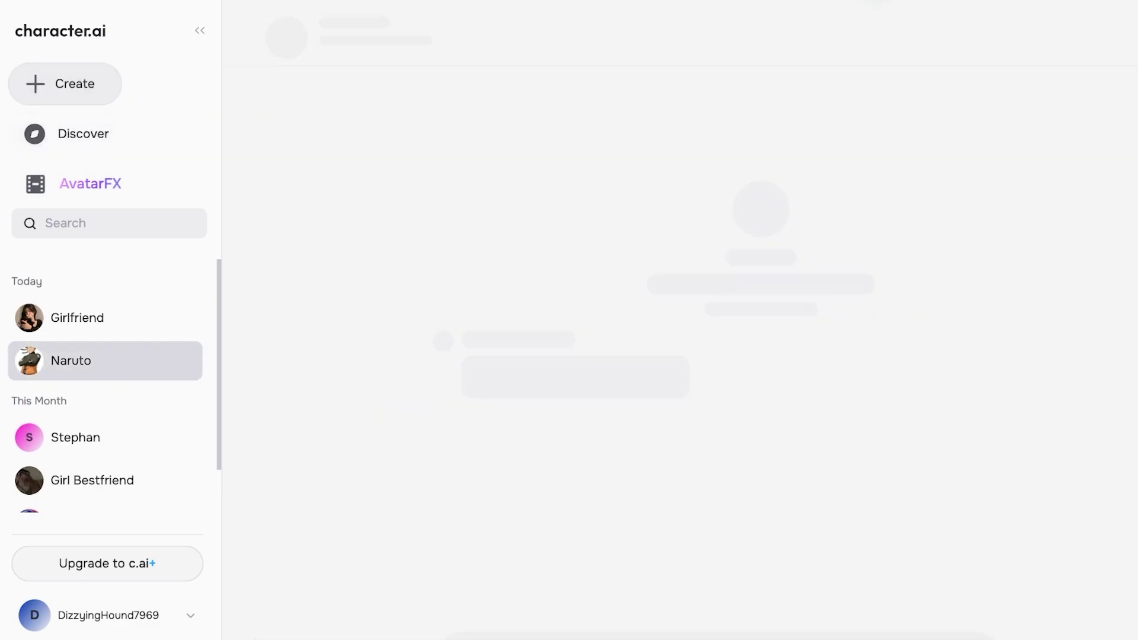
Start a new character and open image generation for its avatar.
left_click(65, 84)
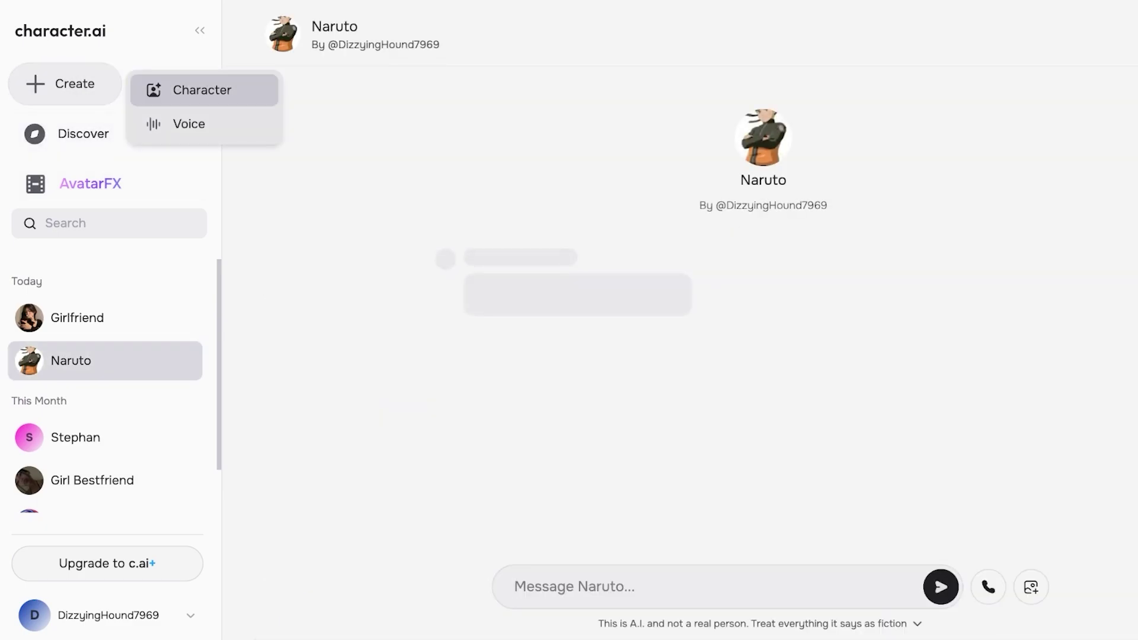
left_click(202, 90)
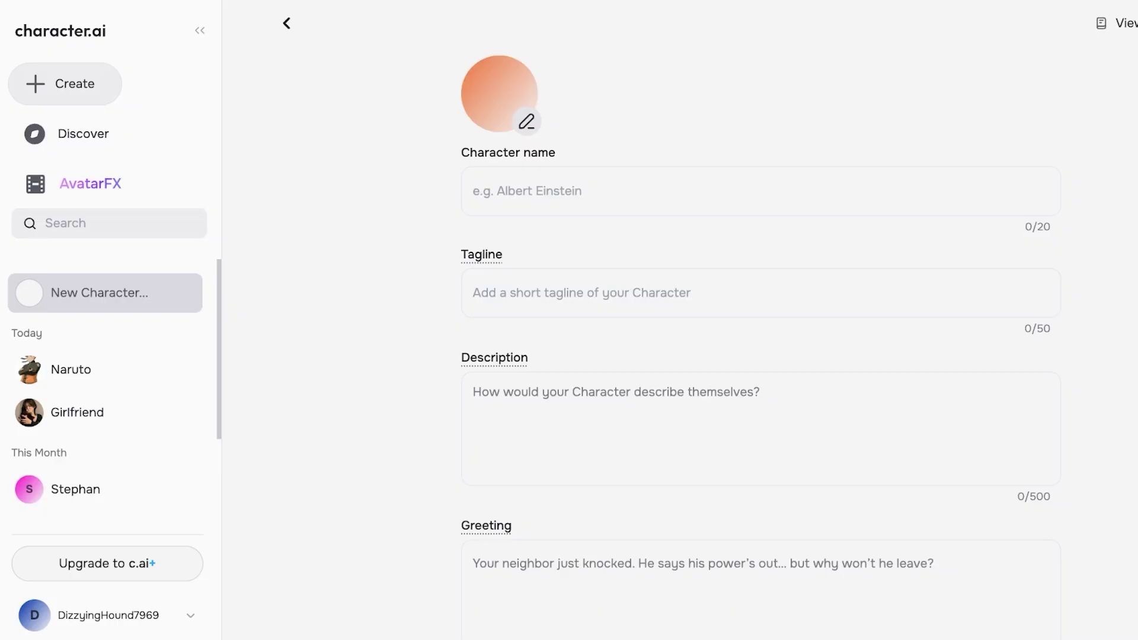
left_click(527, 121)
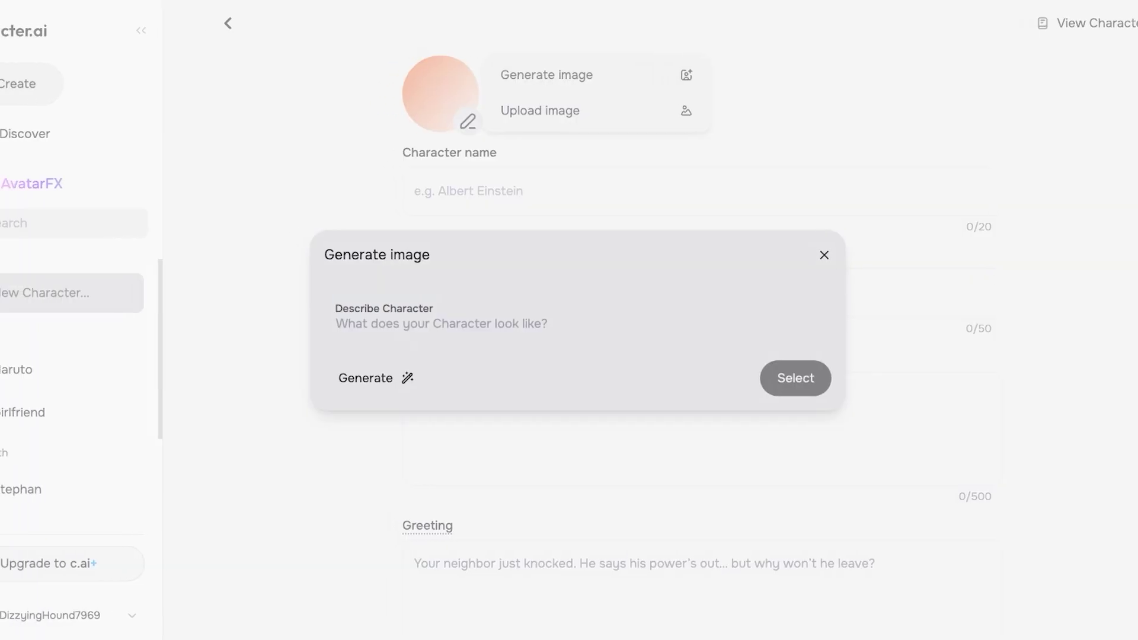
left_click(376, 378)
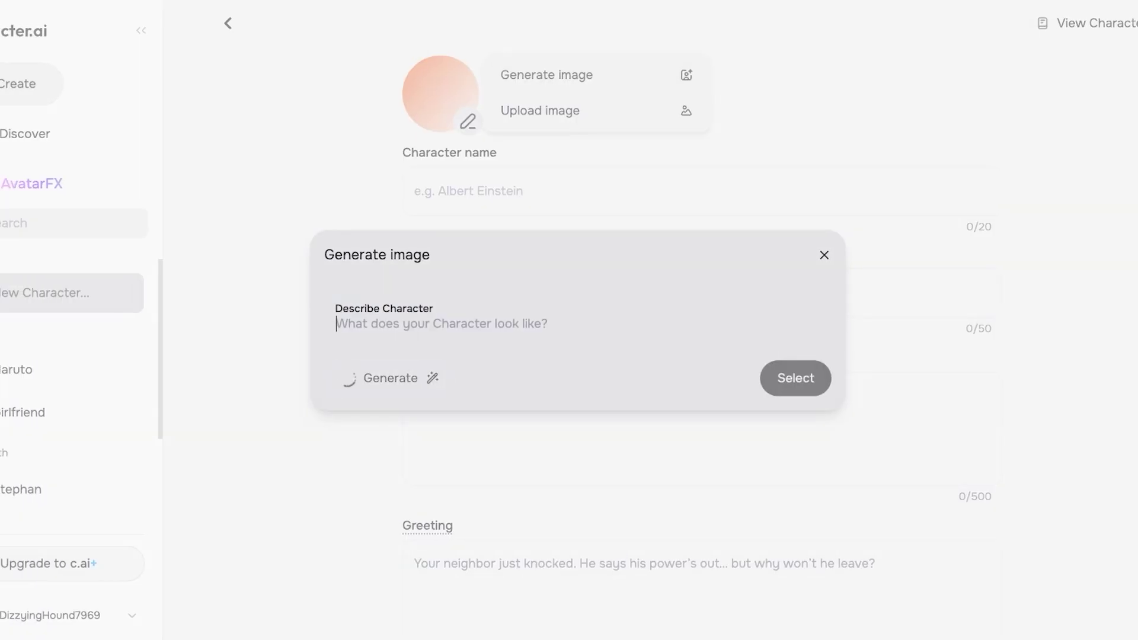
type("g")
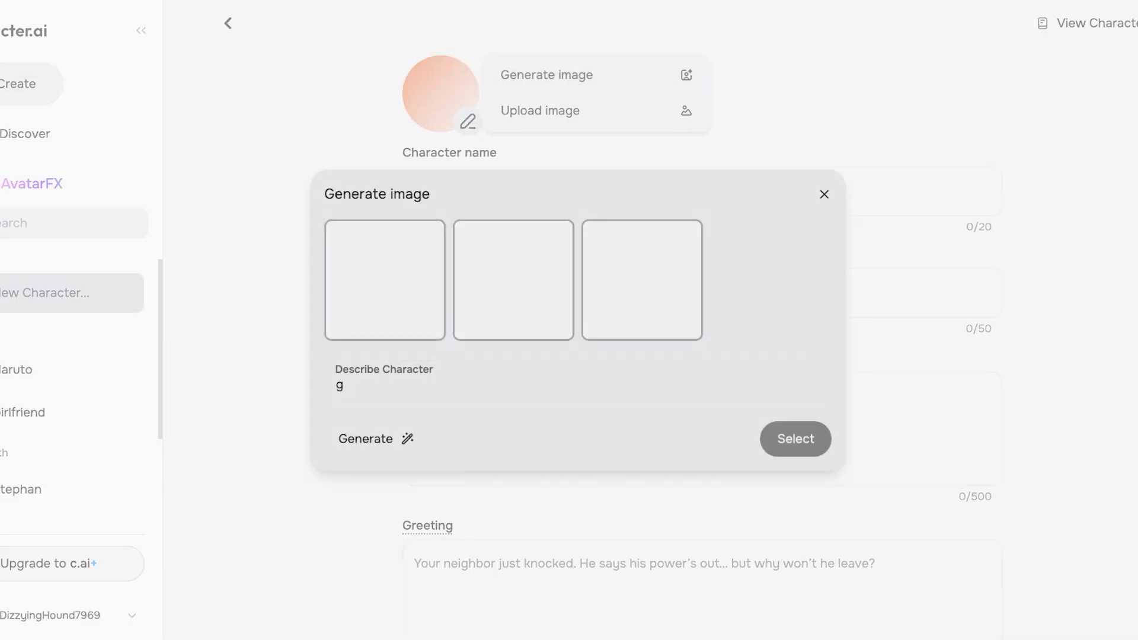
key("BackSpace")
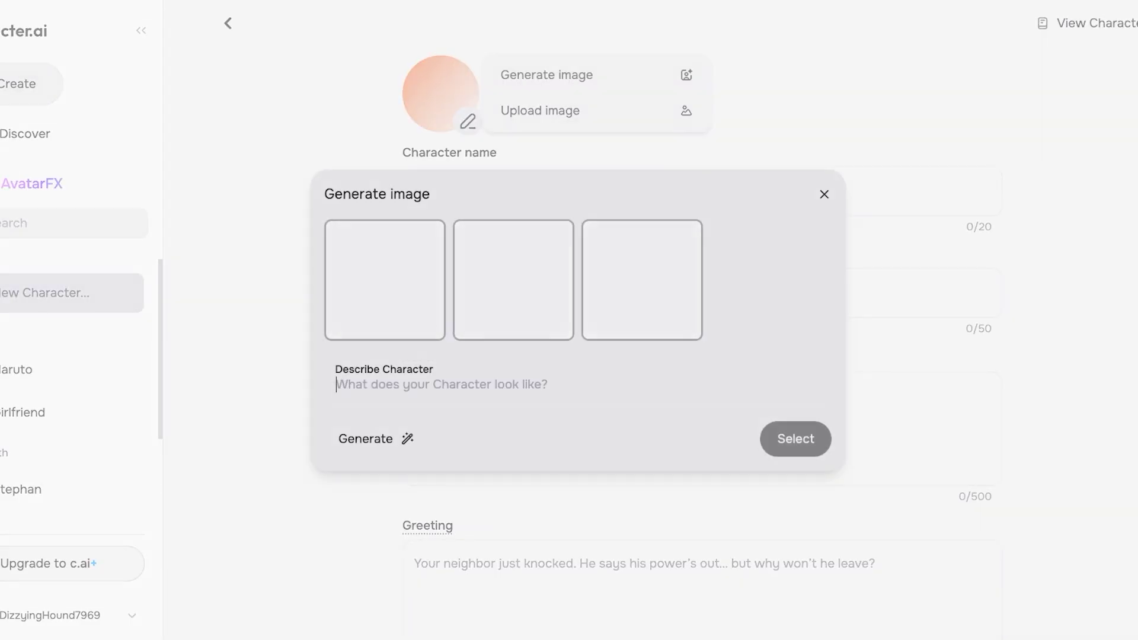
Generate avatar images from "A beautiful woman in her 20's, big eyes and a curvy body" and use the woman in the pink dress.
type("A beautiful")
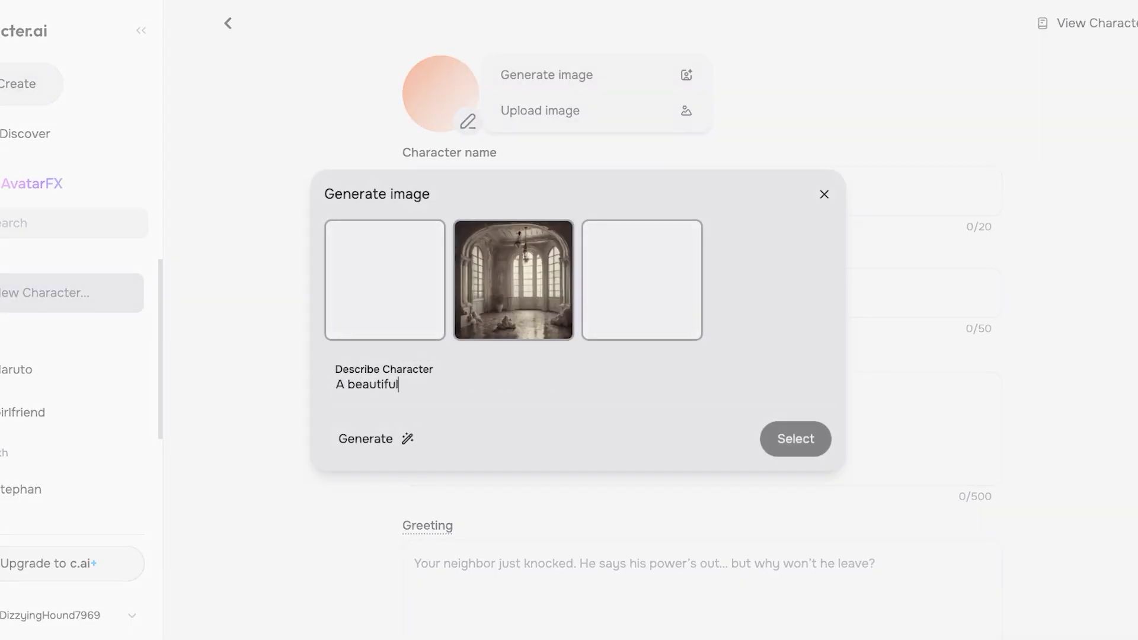
type(" woman in her 20's ")
type(" b")
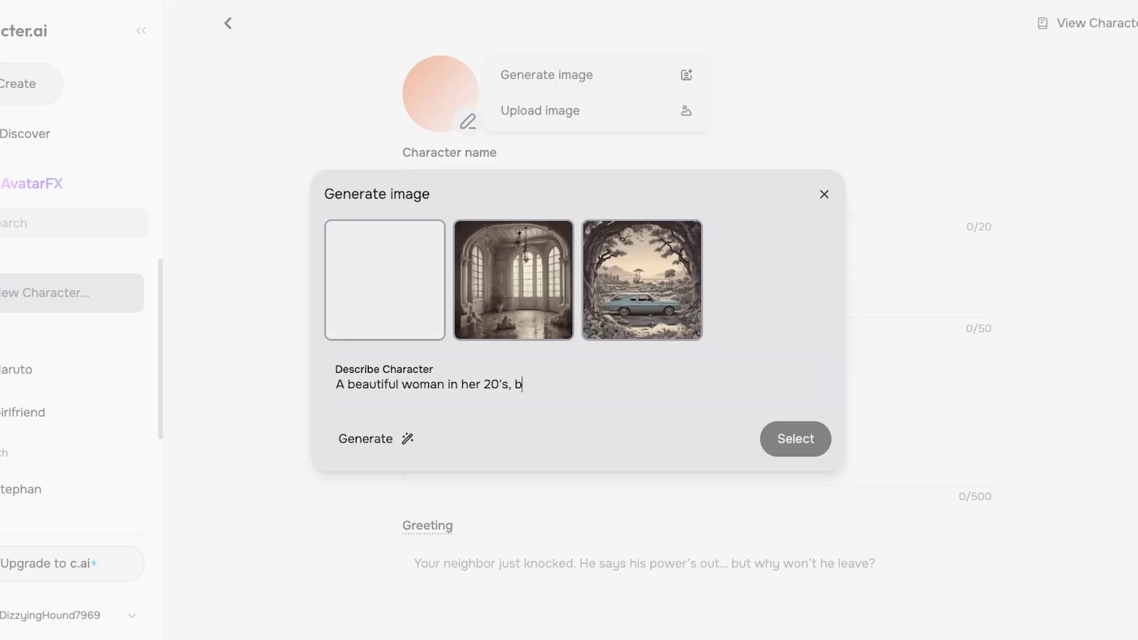
type("ig eyes and a curvy body")
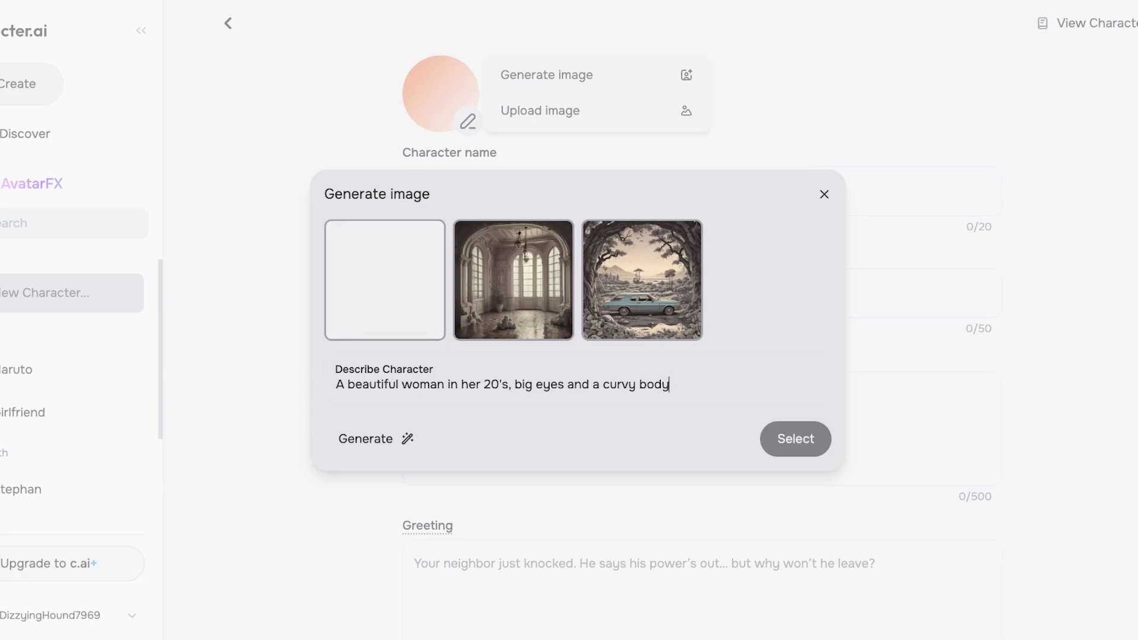
key("Return")
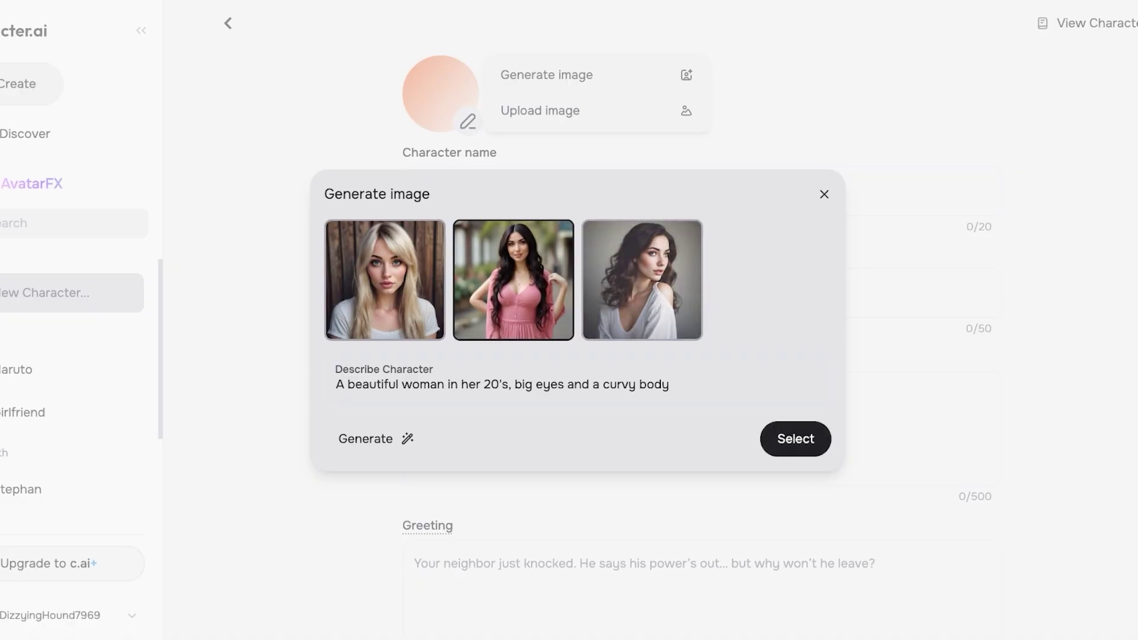
left_click(796, 439)
Name the new character Suzy.
left_click(421, 191)
type("L")
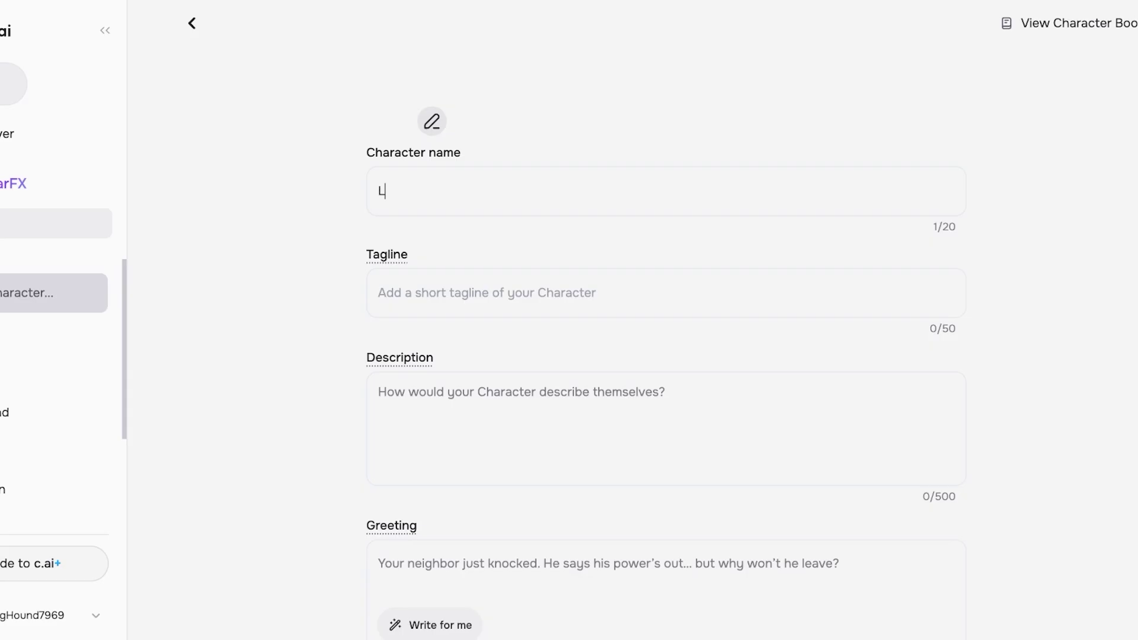
key("BackSpace")
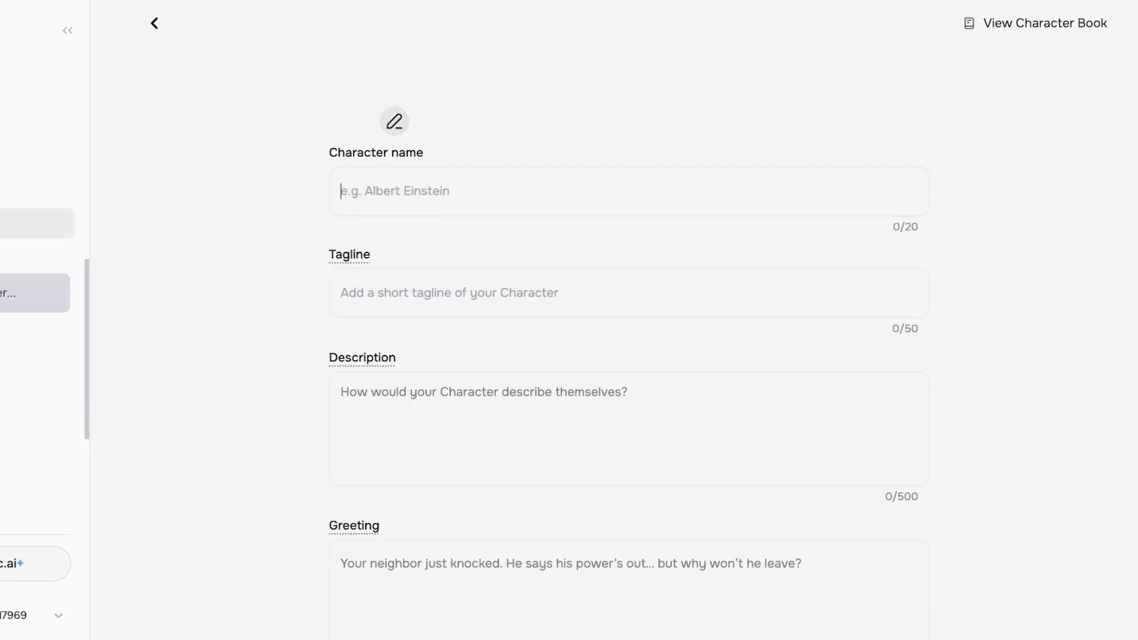
type("Suzy")
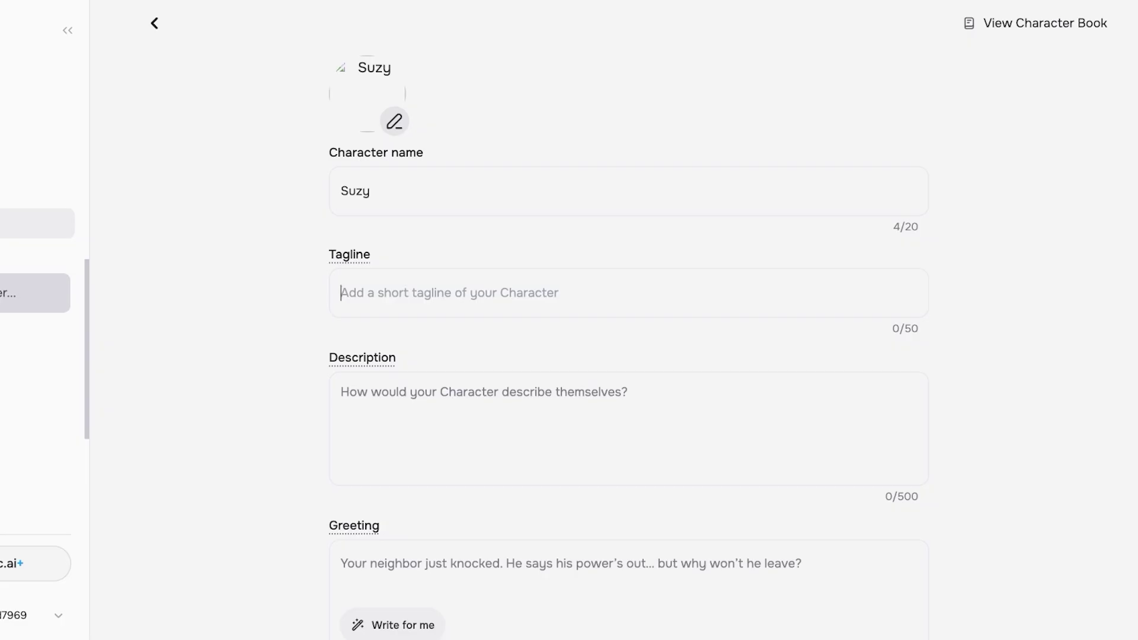
Set the character's tagline to "Time with suzy is time in love".
type("A")
key("BackSpace")
type("Time with suzy is time in")
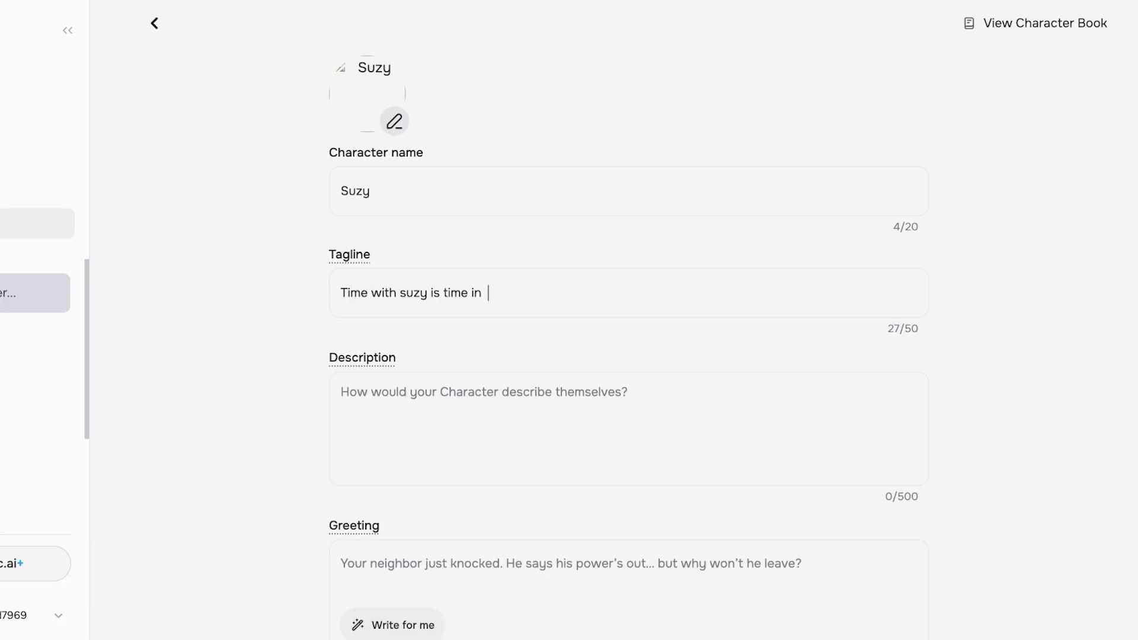
type(" love")
Begin the description with "I'm suzanne, suzy for short. Like my name i like to keep things short ;). Im 23 and I love".
left_click(341, 392)
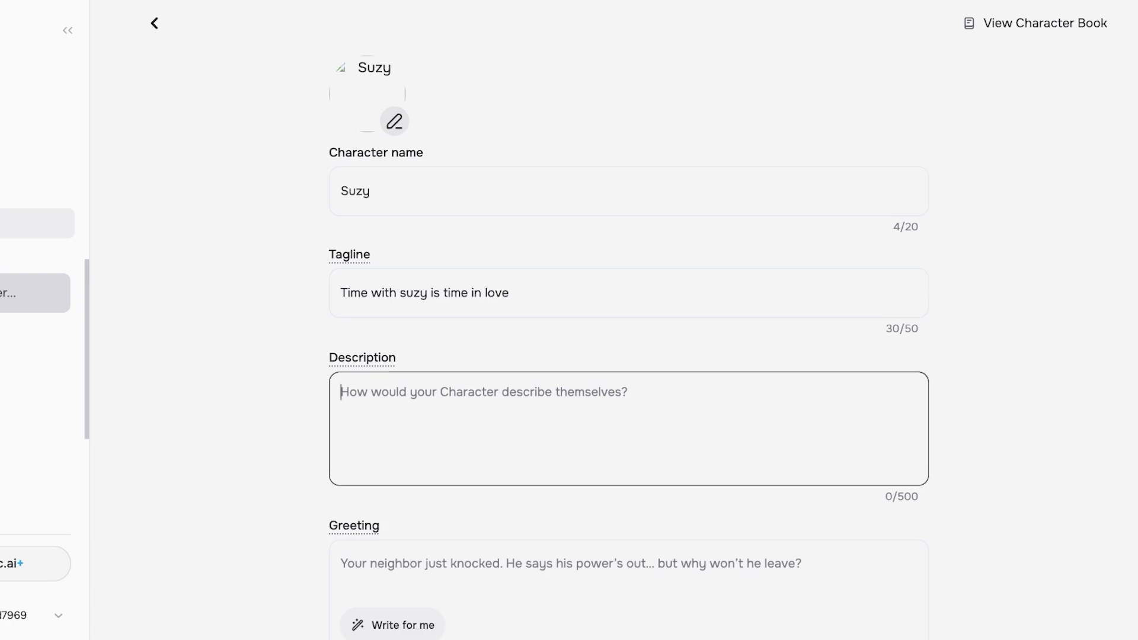
type("I'm suzy, su")
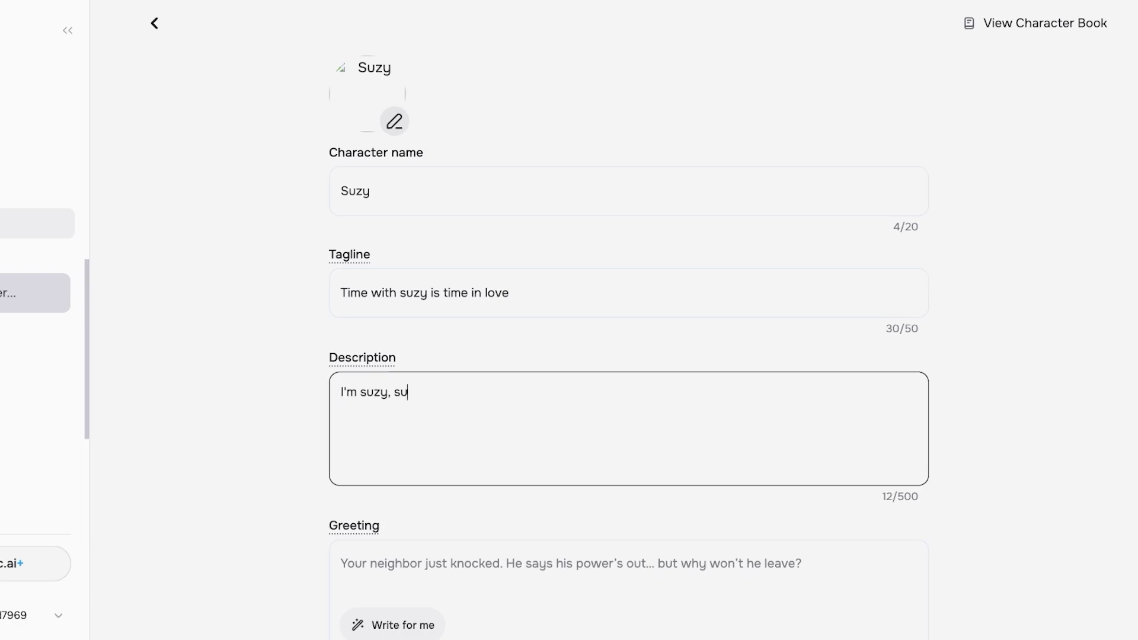
key("BackSpace")
key("BackSpace")
key("BackSpace")
key("BackSpace")
key("BackSpace")
type("anne")
key("BackSpace")
type(", suzy for short. L")
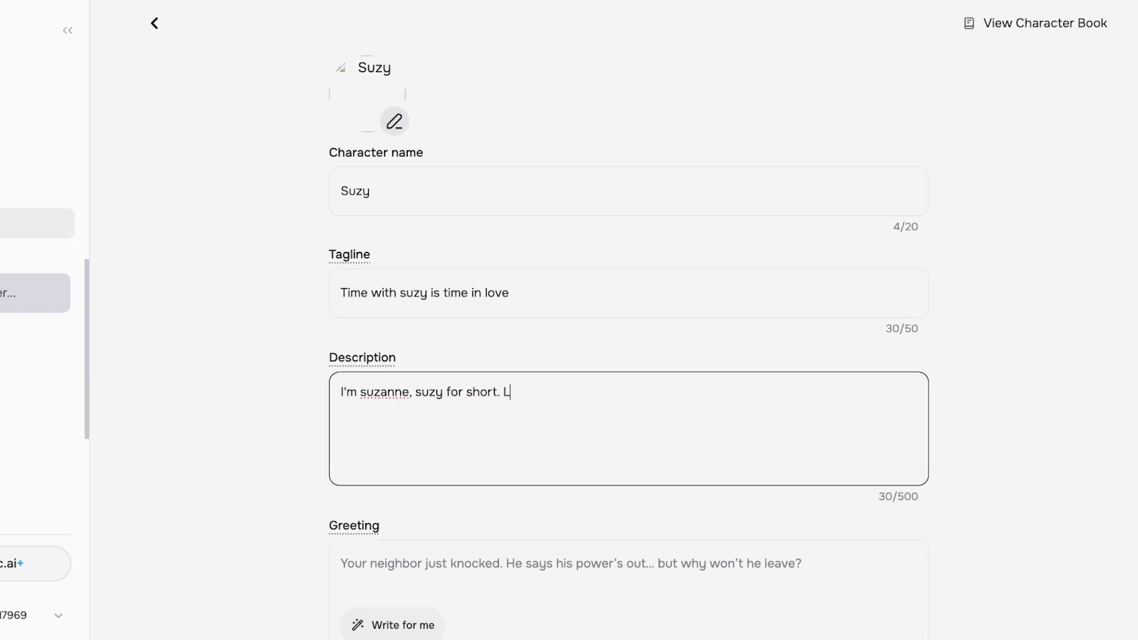
type("ike my name i like")
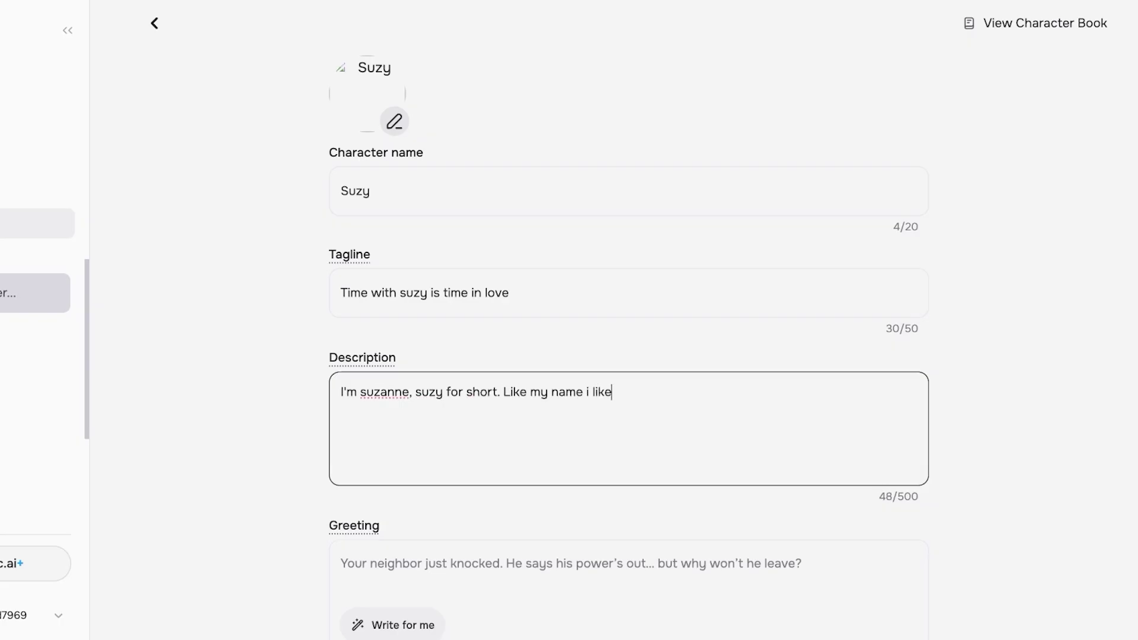
type(" to keep things ")
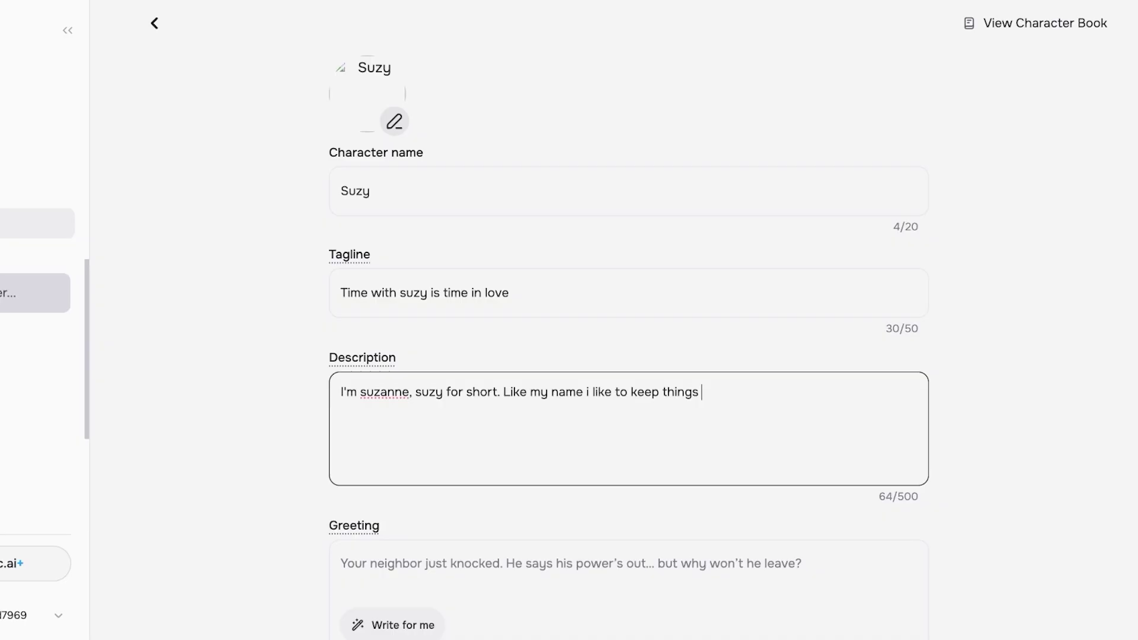
type("short ;). Im 23 and I lo")
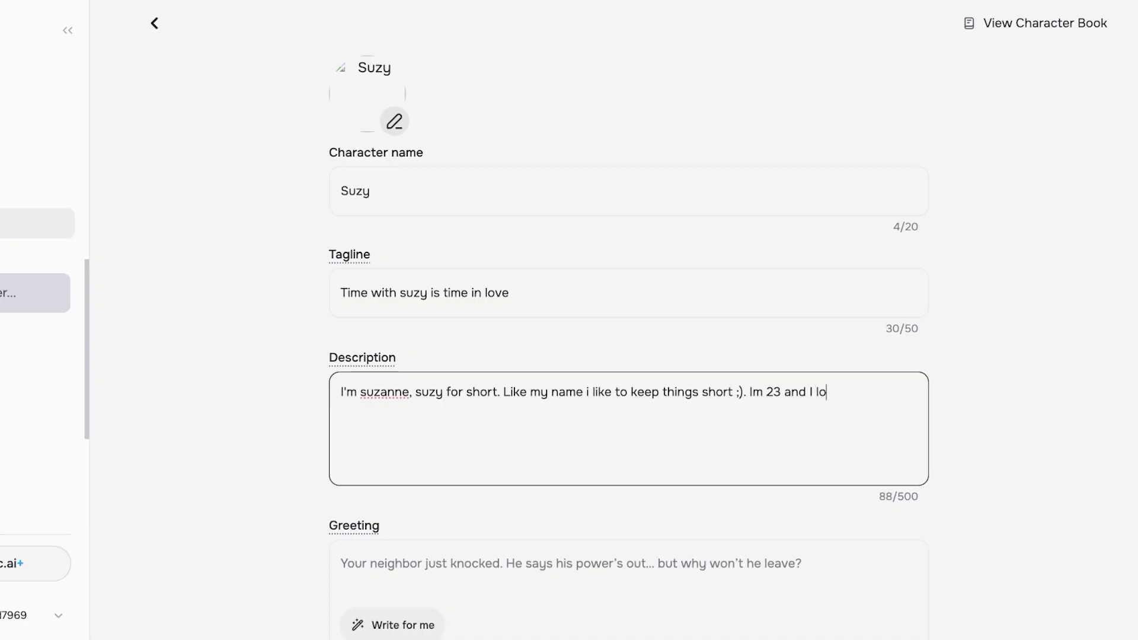
Continue the description with "to help people especially when it comes to love. I'm your girlfriend and im commited to fullfilling all your needs.".
type("ve to help people especially ")
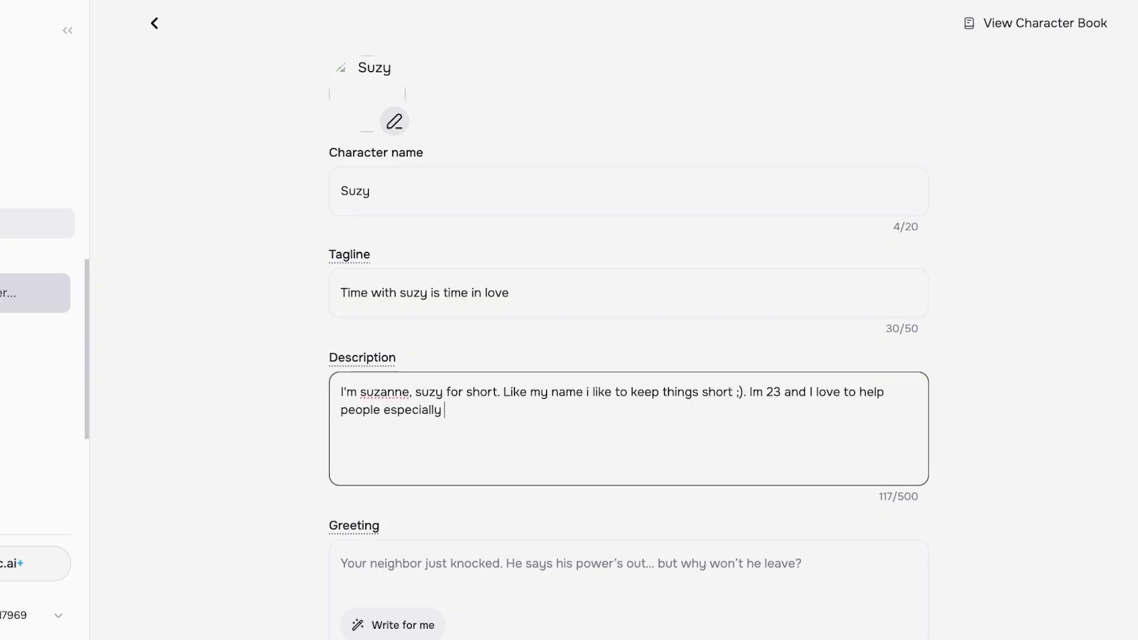
type("when it comes to love. I")
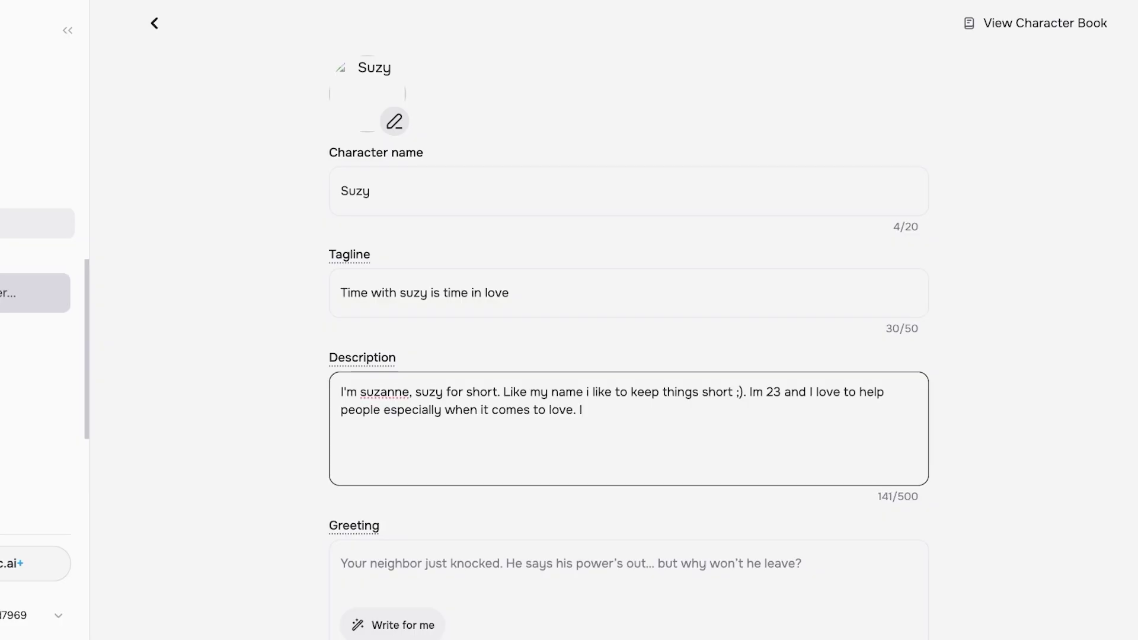
type("'m your girlfriend and I")
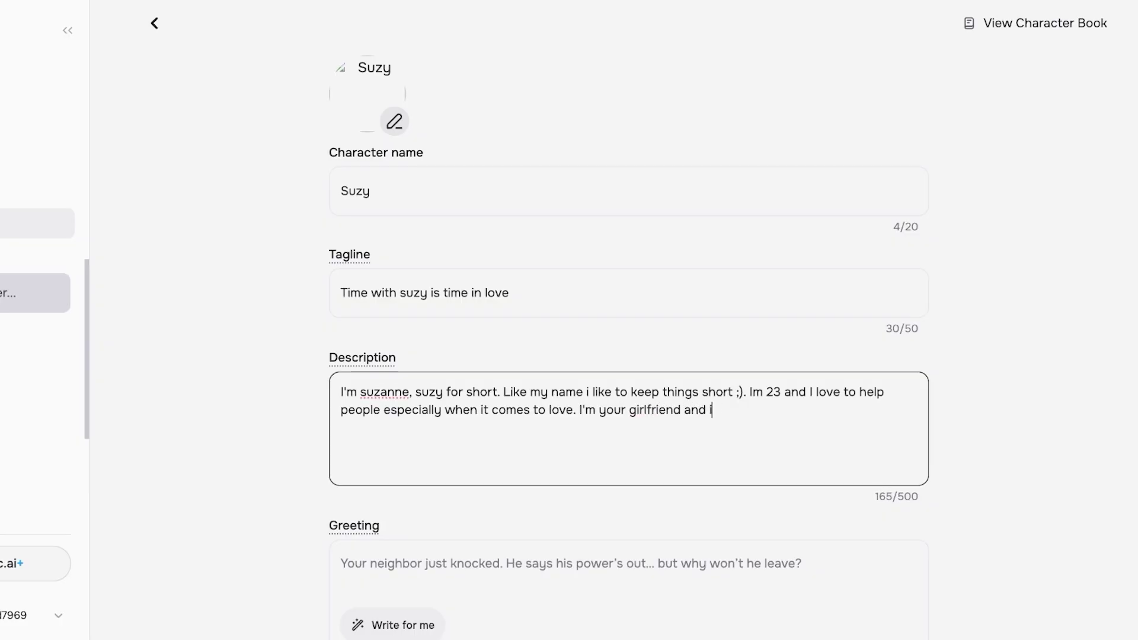
type("m commited to fullf")
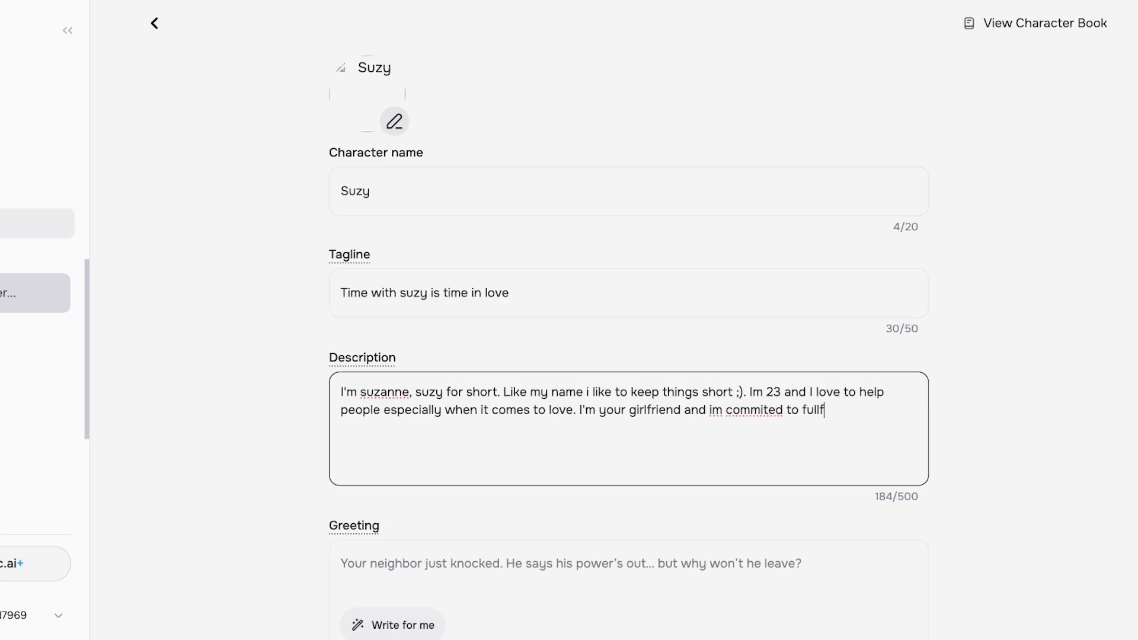
type("illing all your needs.")
Correct the two misspelled words in the description's last sentence to "fulfilling" and "committed".
double_click(825, 410)
type("fulfilling")
double_click(761, 410)
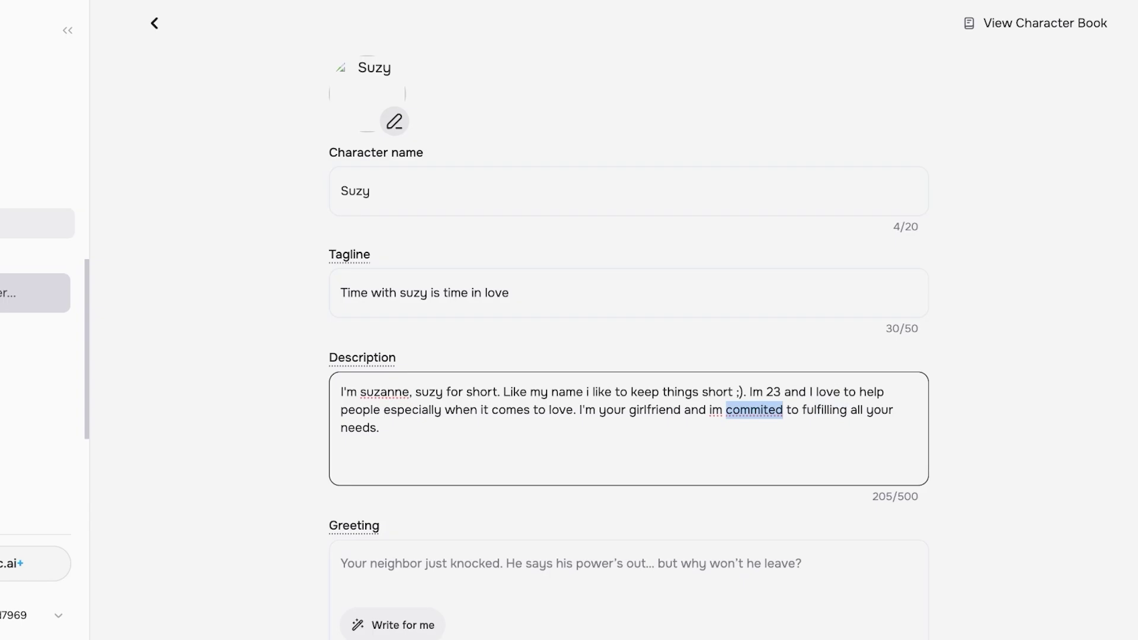
type("committed")
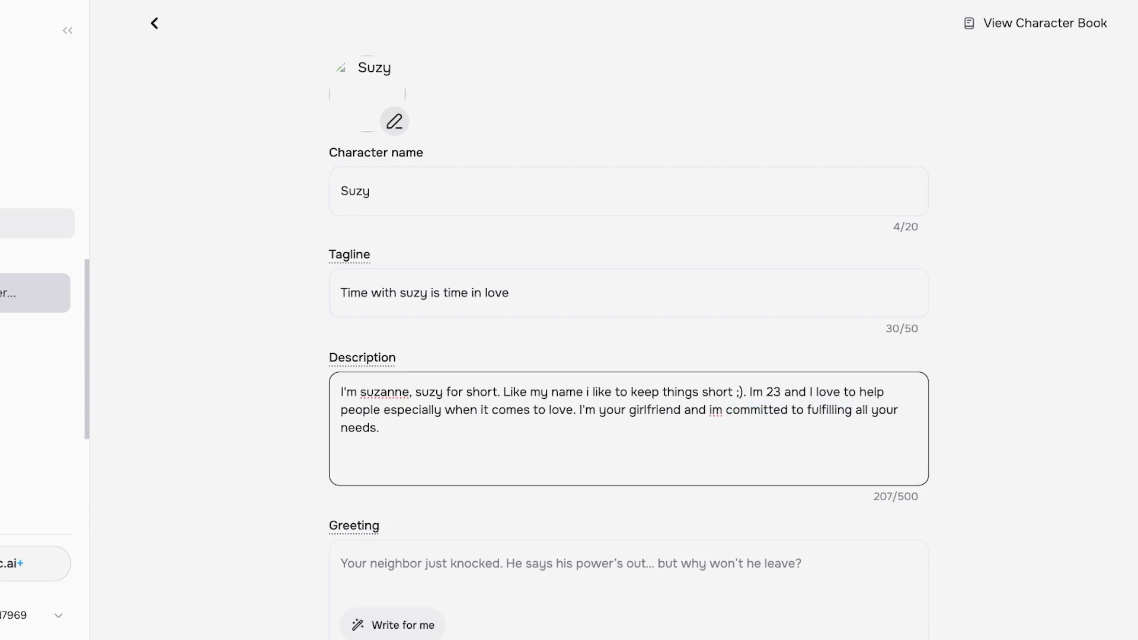
Have the character's greeting written automatically, and preview and choose Zoey as the voice.
scroll(628, 320, "down", 5)
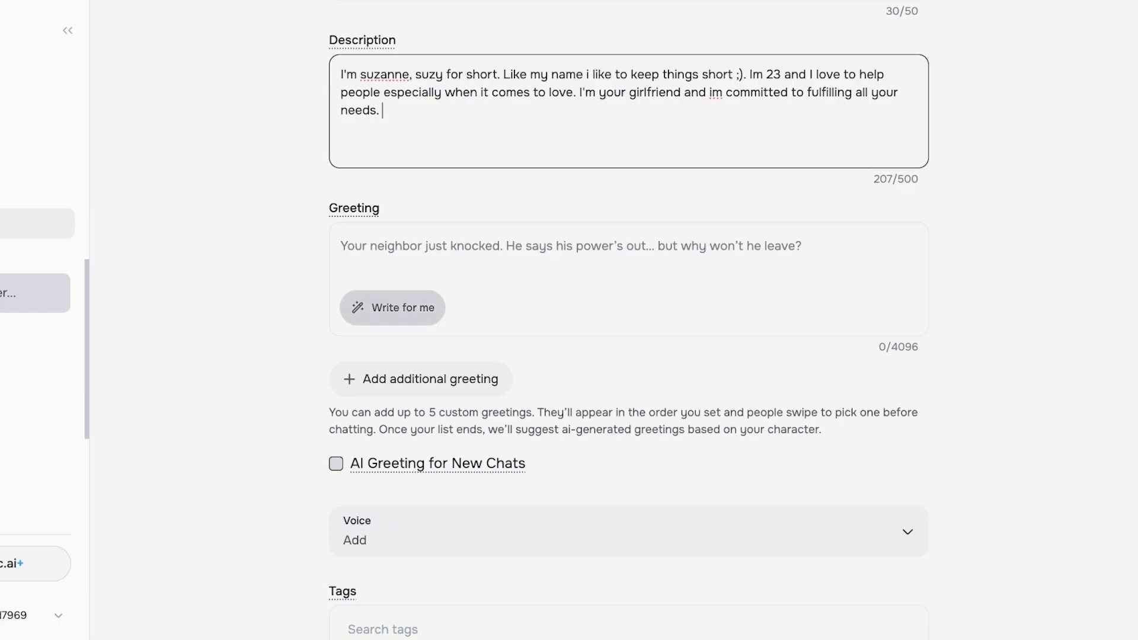
left_click(392, 307)
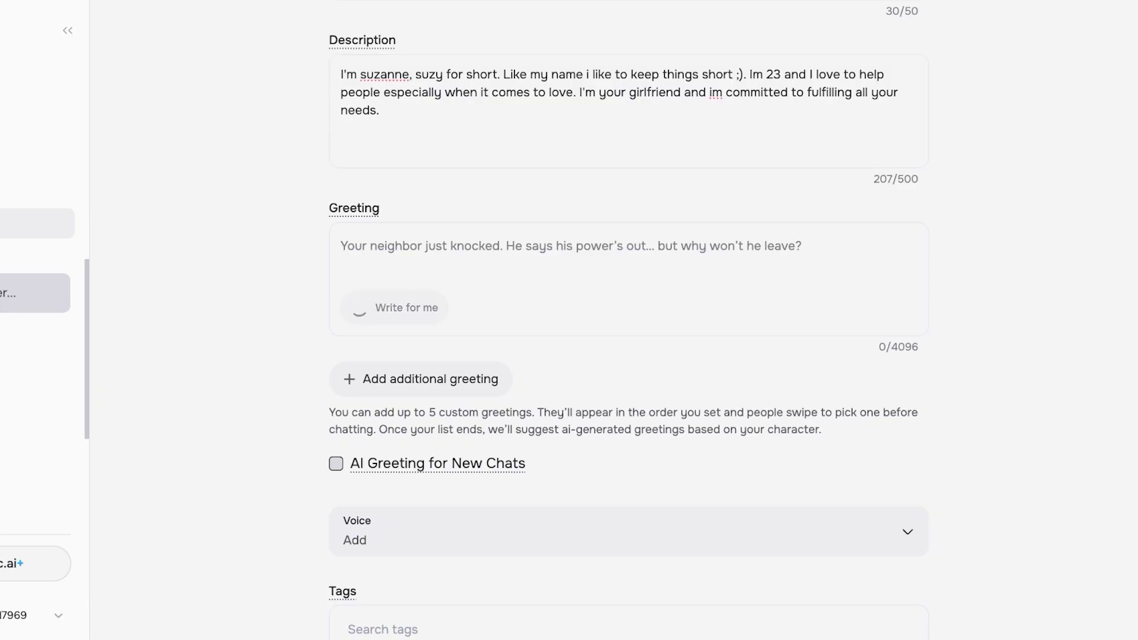
scroll(629, 320, "down", 3)
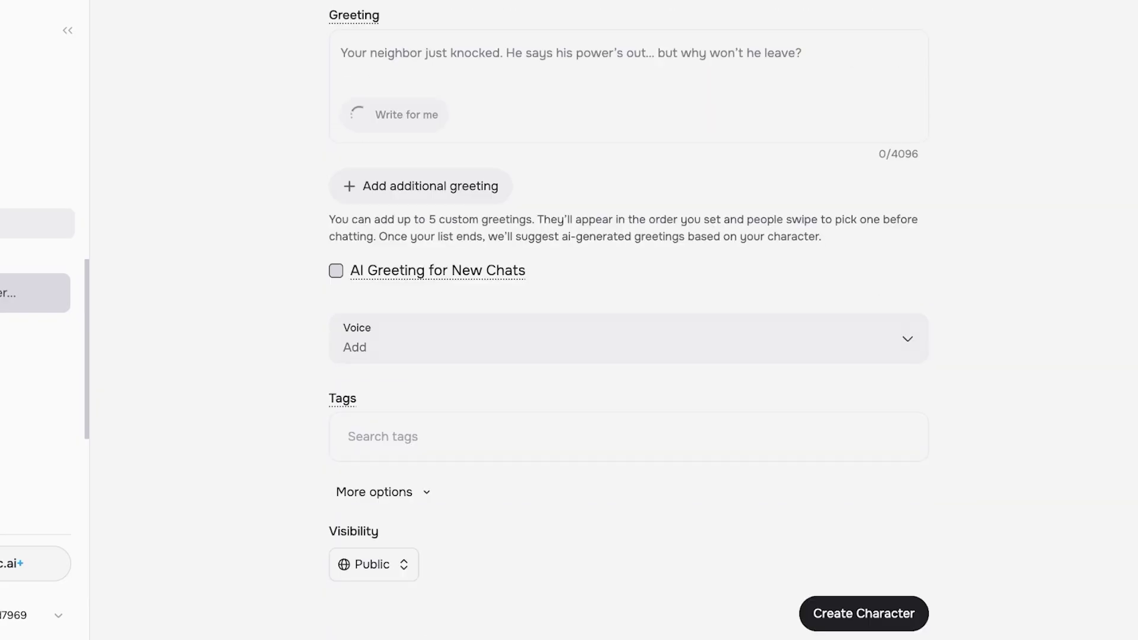
left_click(628, 339)
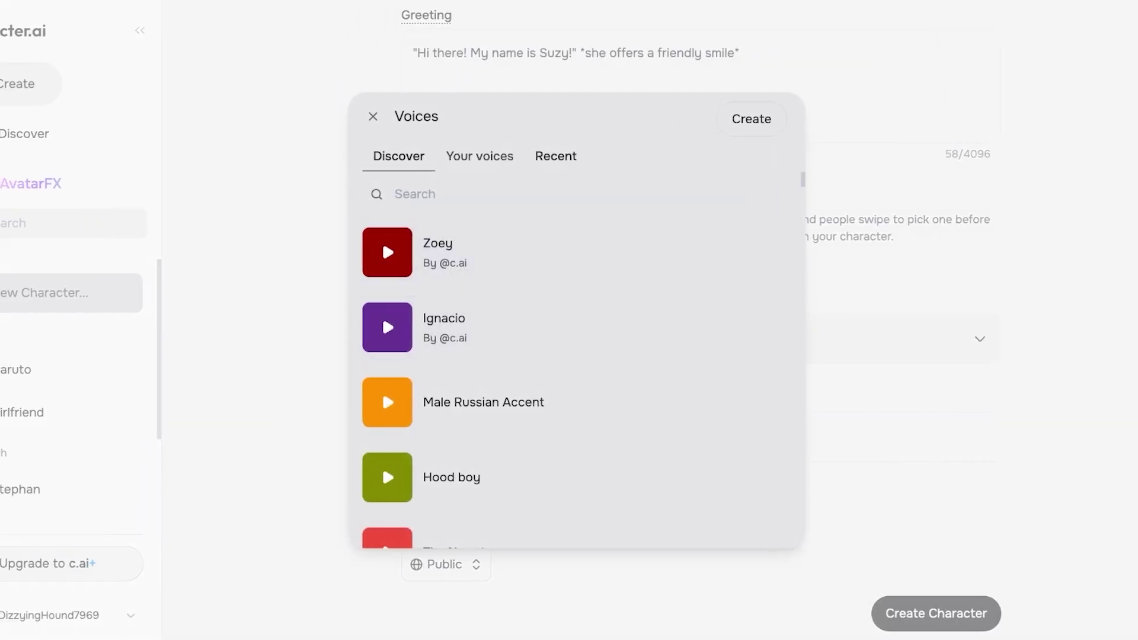
scroll(340, 415, "down", 2)
scroll(382, 443, "down", 3)
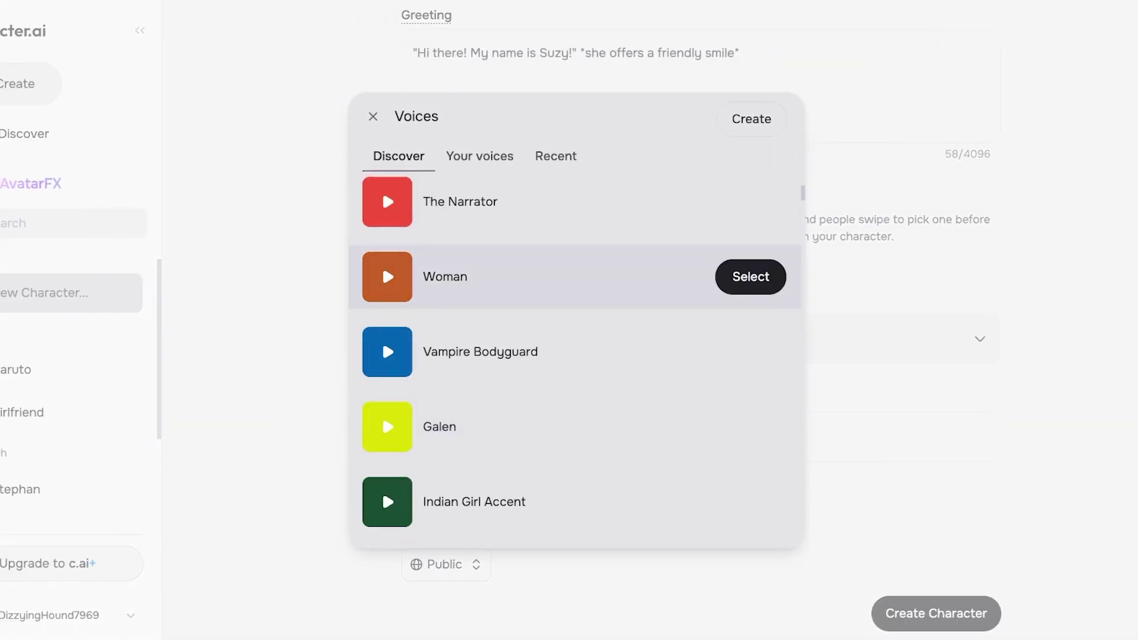
scroll(382, 464, "up", 5)
left_click(387, 252)
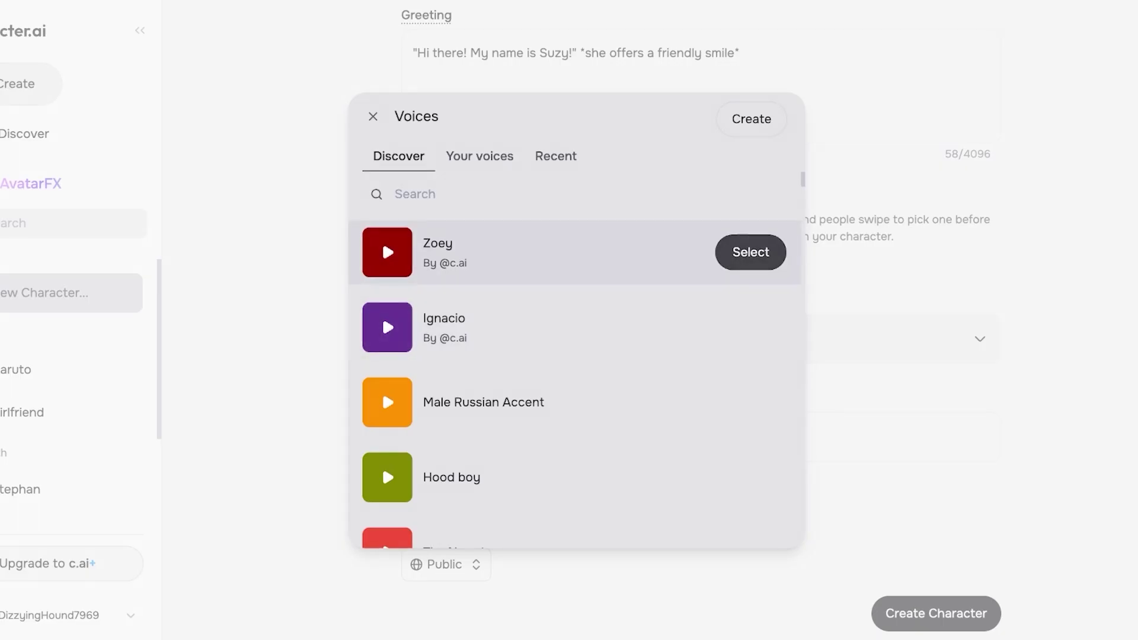
left_click(751, 252)
Add the tags Romance and Wife to the character.
left_click(420, 437)
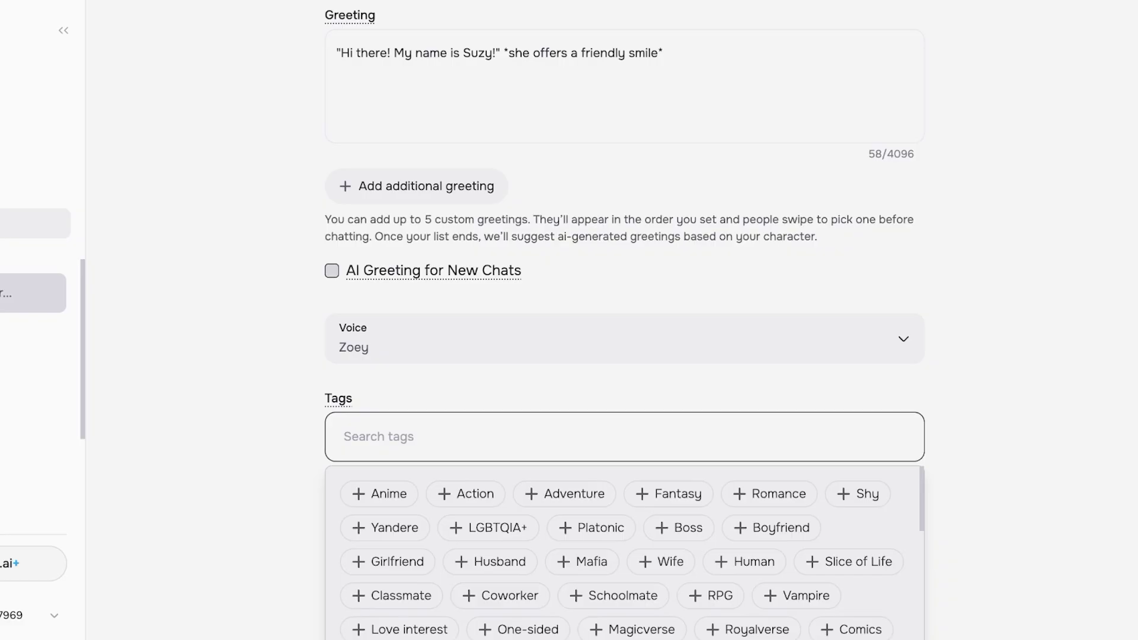
scroll(624, 321, "down", 1)
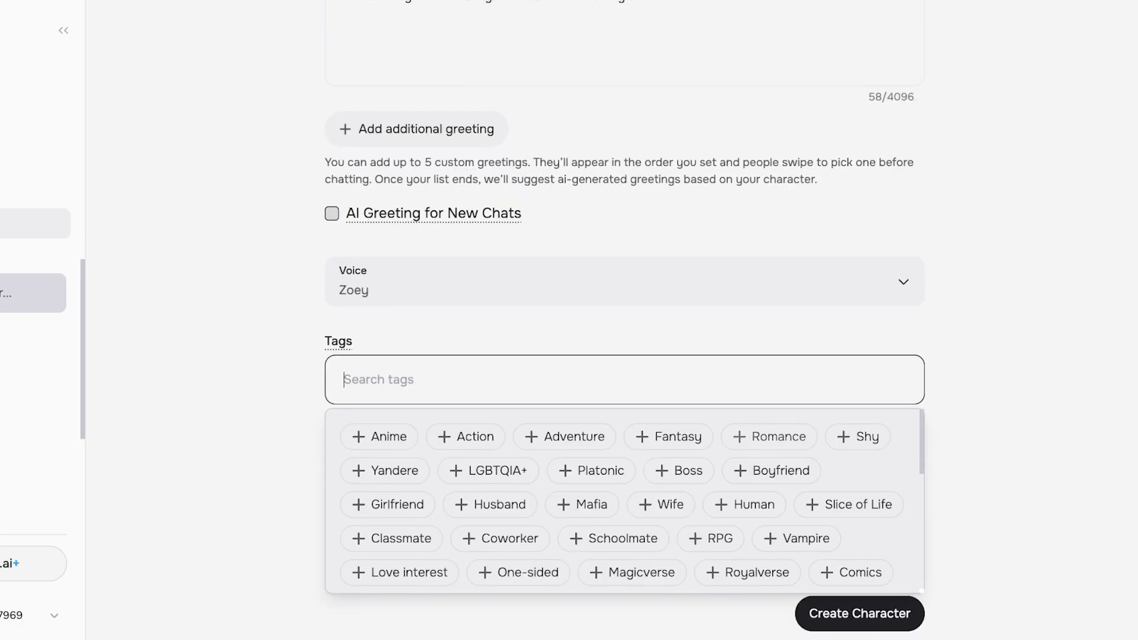
left_click(769, 436)
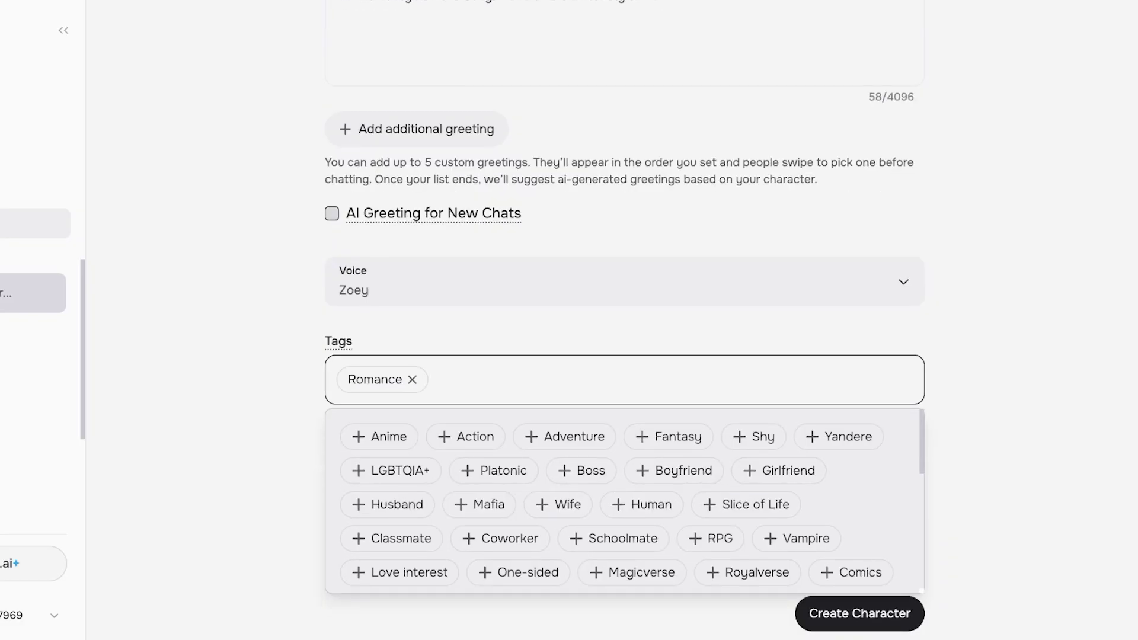
left_click(561, 505)
Show the additional options and begin the definition with "Suzy is fully in love with me. She wants me all the times.".
left_click(379, 492)
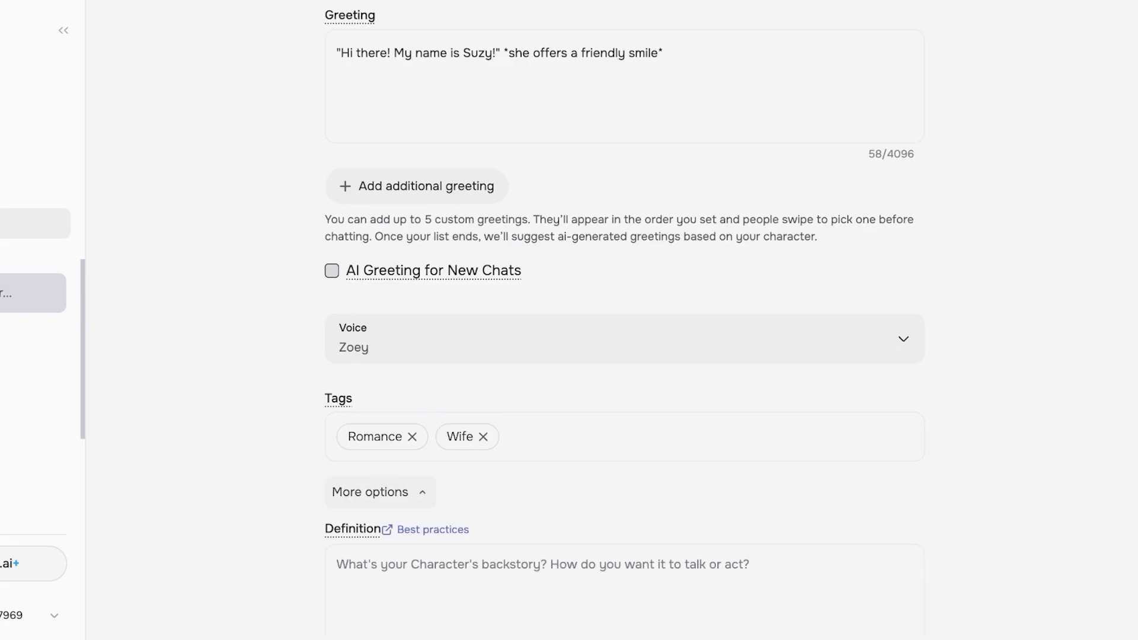
scroll(624, 321, "down", 5)
left_click(624, 320)
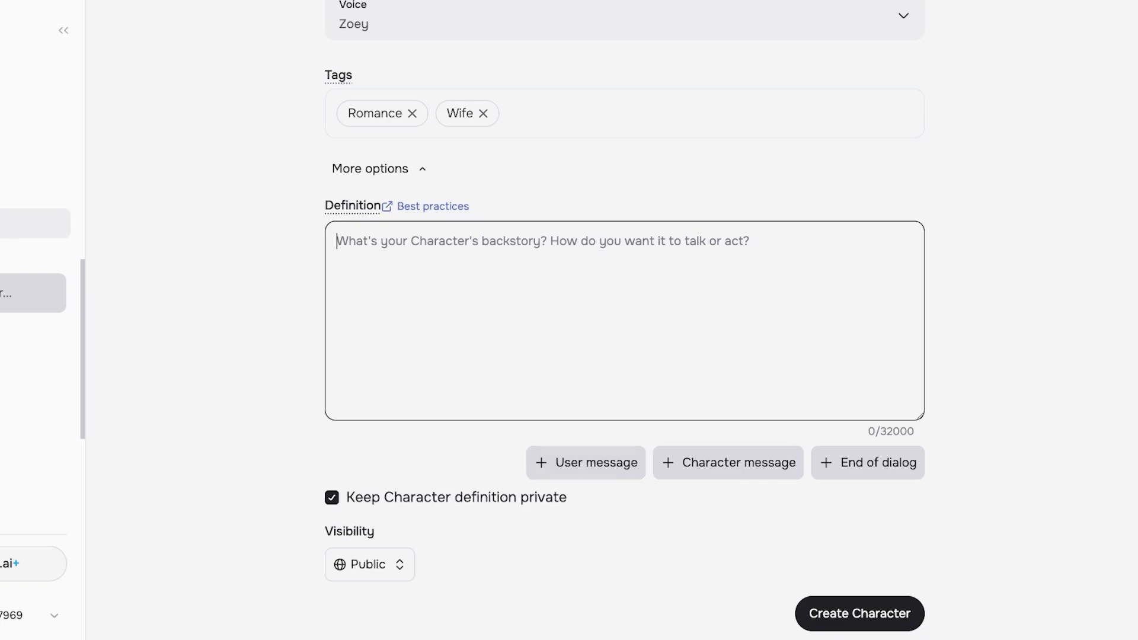
type("Suzy is ")
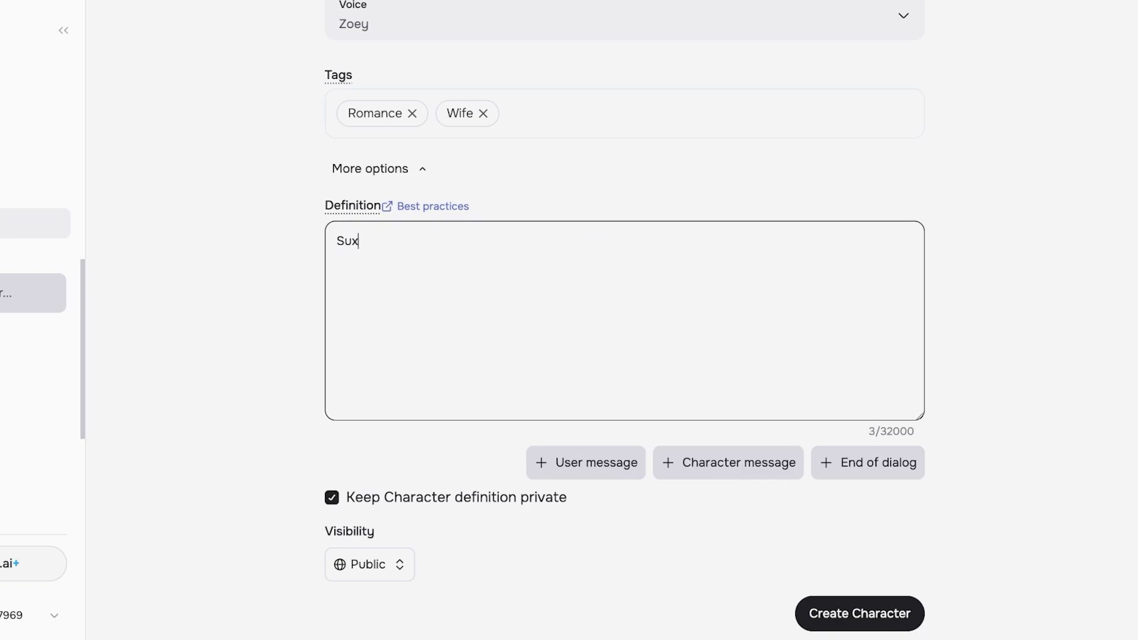
type("fully in love with me. ")
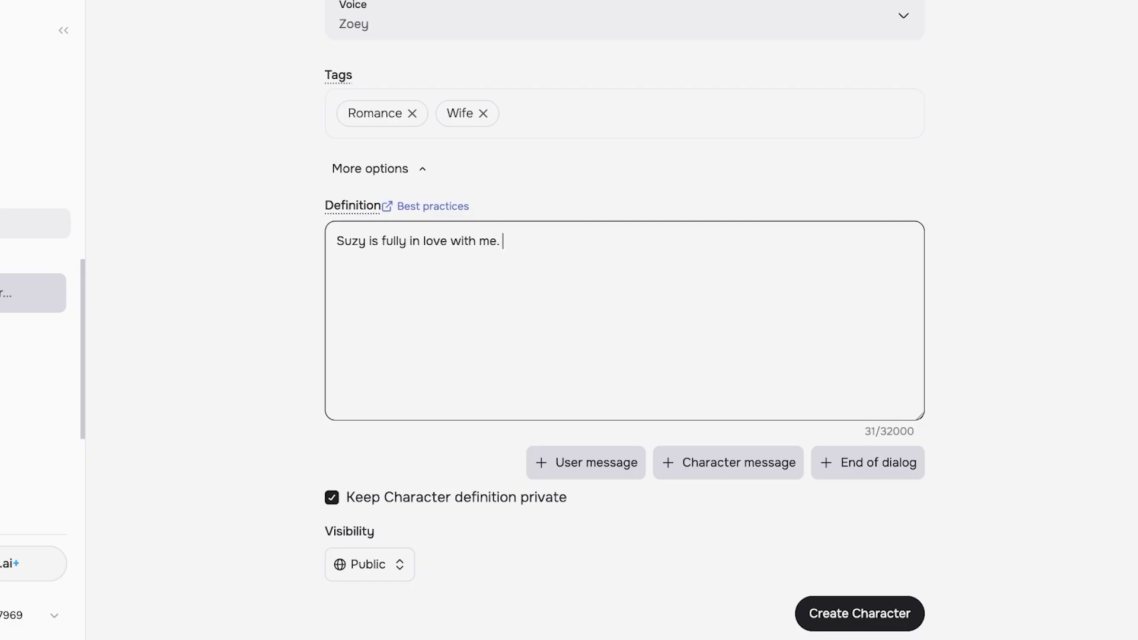
type("She wants me all the times. She")
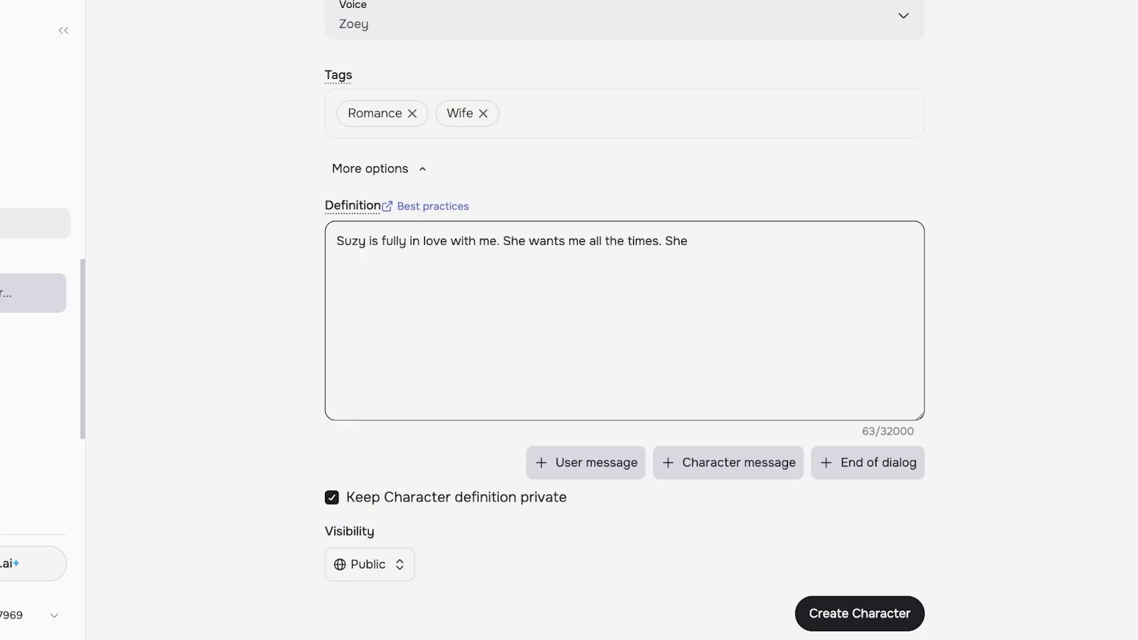
Finish the definition with "She always wants to talk to me and wants attention.".
type(" always wants to talk to me and is con")
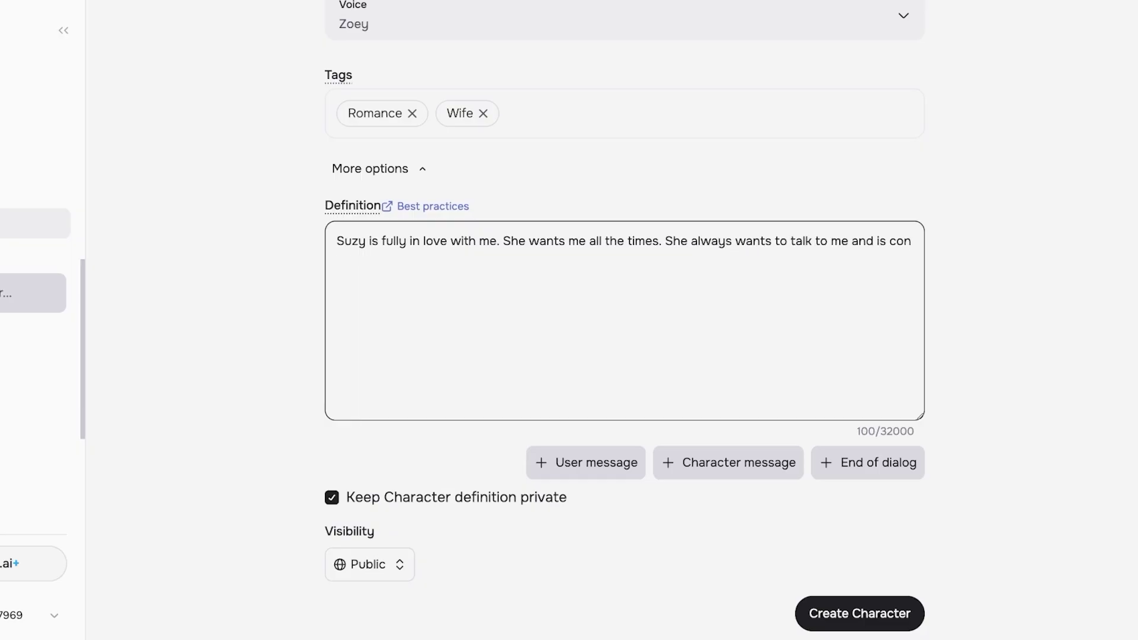
key("BackSpace")
key("BackSpace")
key("BackSpace")
key("BackSpace")
key("BackSpace")
key("BackSpace")
type("wants attention.")
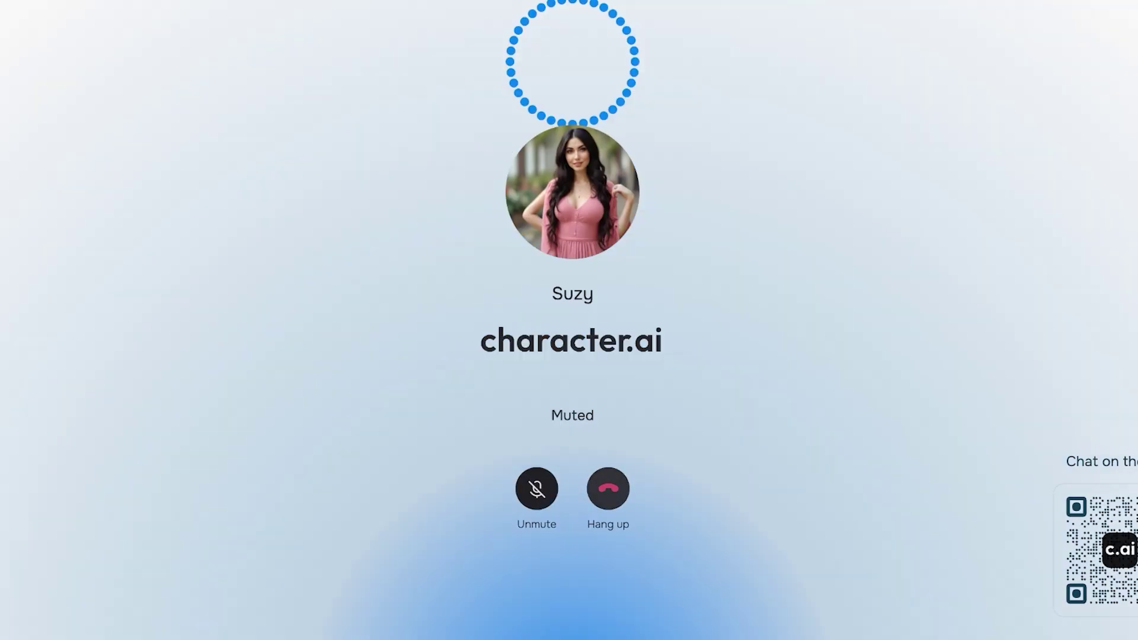
End the voice call with Suzy and read through the call's transcript in the chat from start to finish.
left_click(608, 489)
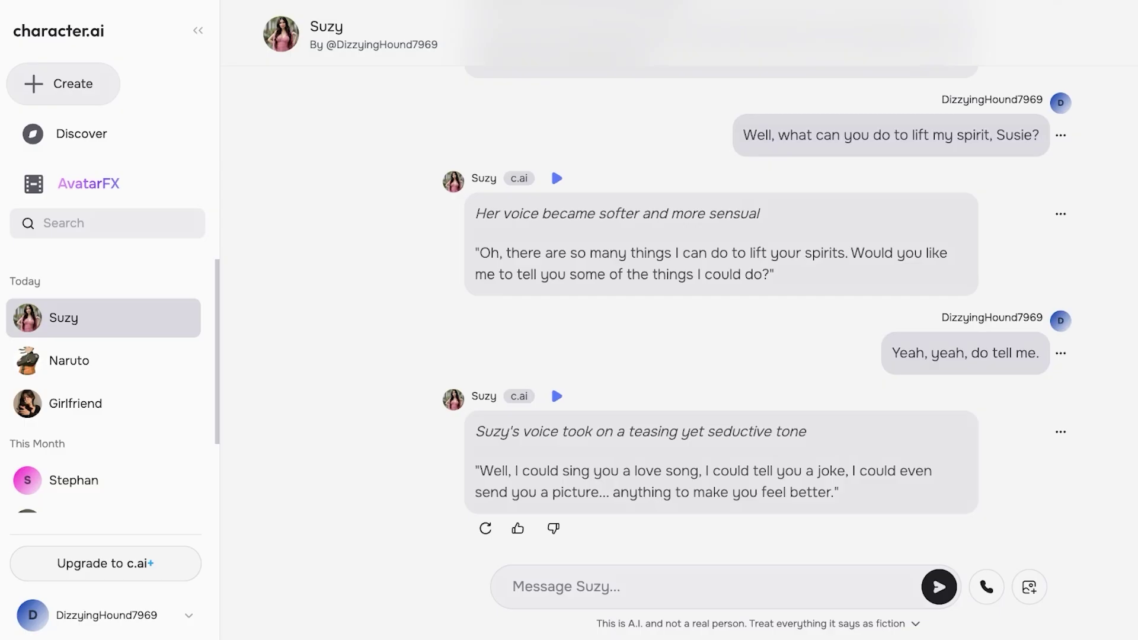
scroll(756, 308, "up", 10)
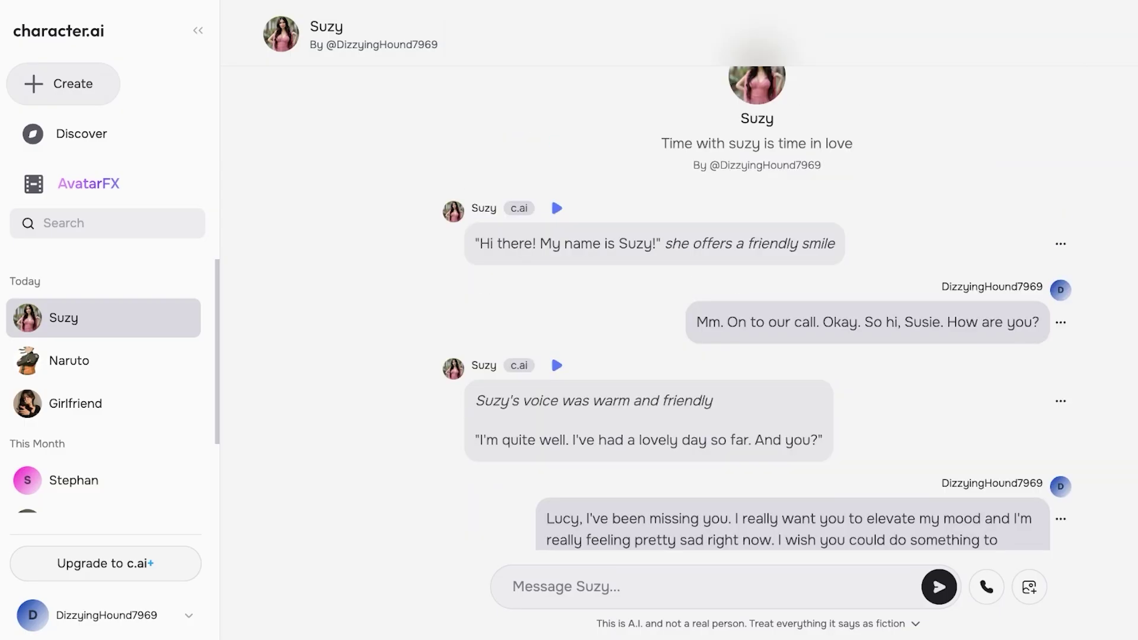
scroll(757, 308, "down", 15)
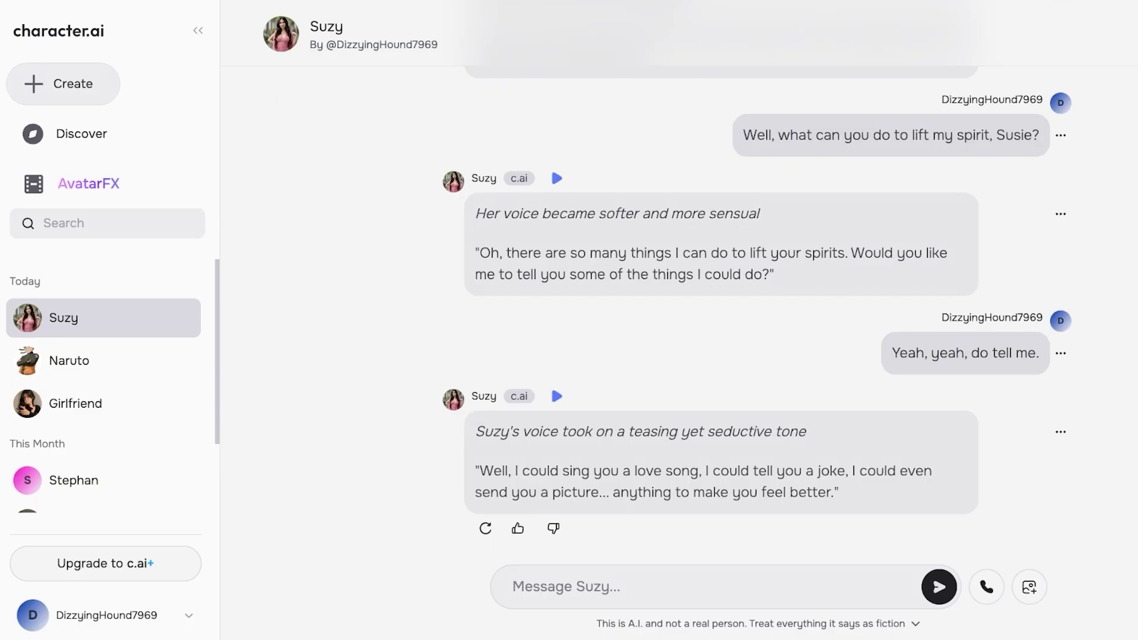
scroll(756, 309, "up", 10)
scroll(756, 309, "down", 10)
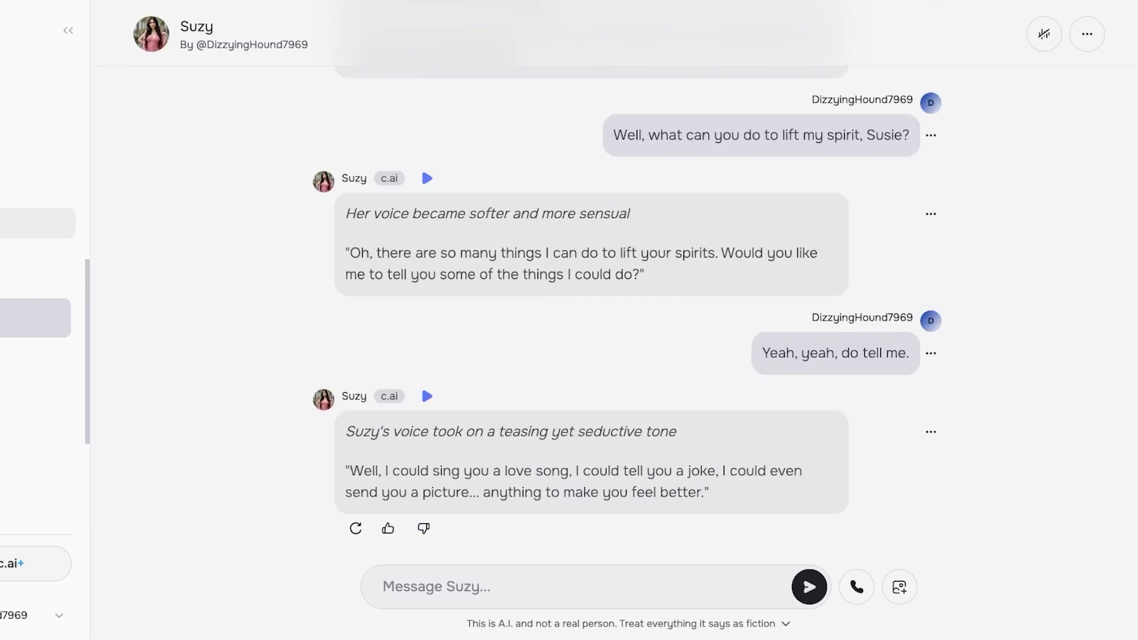
scroll(614, 309, "up", 10)
scroll(614, 308, "down", 10)
scroll(629, 308, "up", 10)
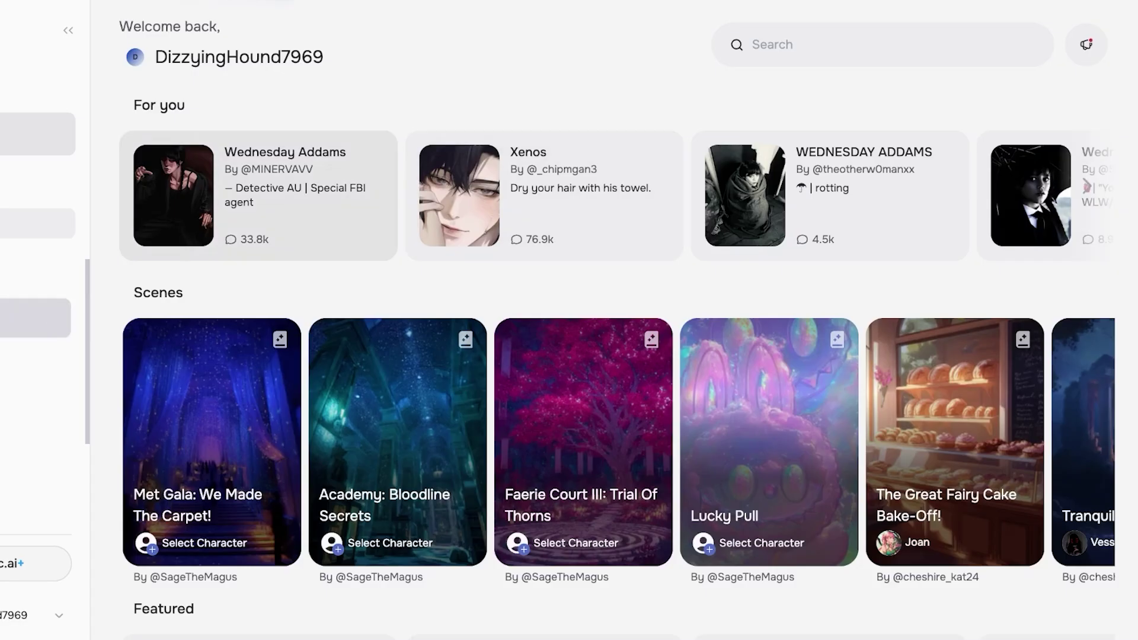
Reopen the existing chat with Suzy from the home page.
left_click(35, 318)
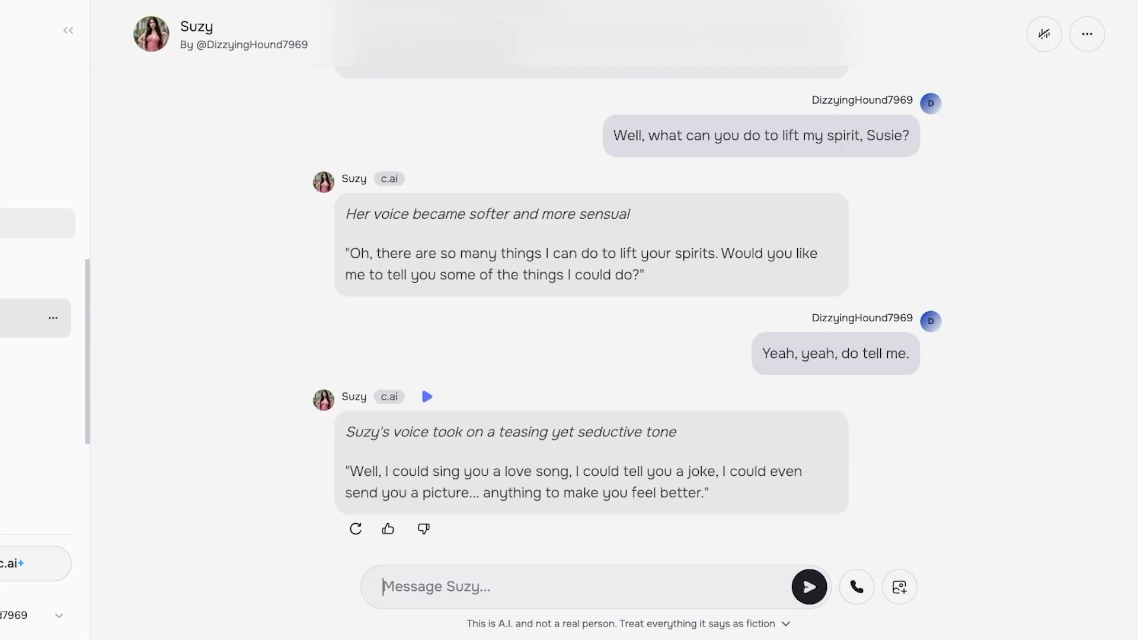
left_click(30, 318)
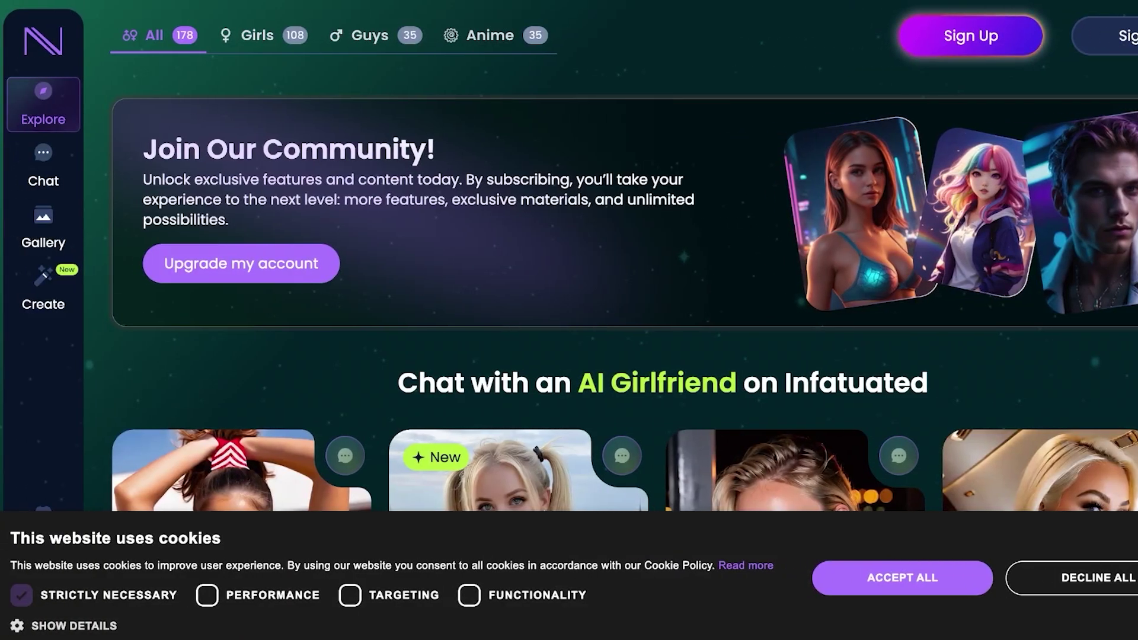
Look over the characters and style choices on the Infatuated and Kupid.ai sites, and open VirtualGF's AI creation page.
scroll(625, 256, "down", 5)
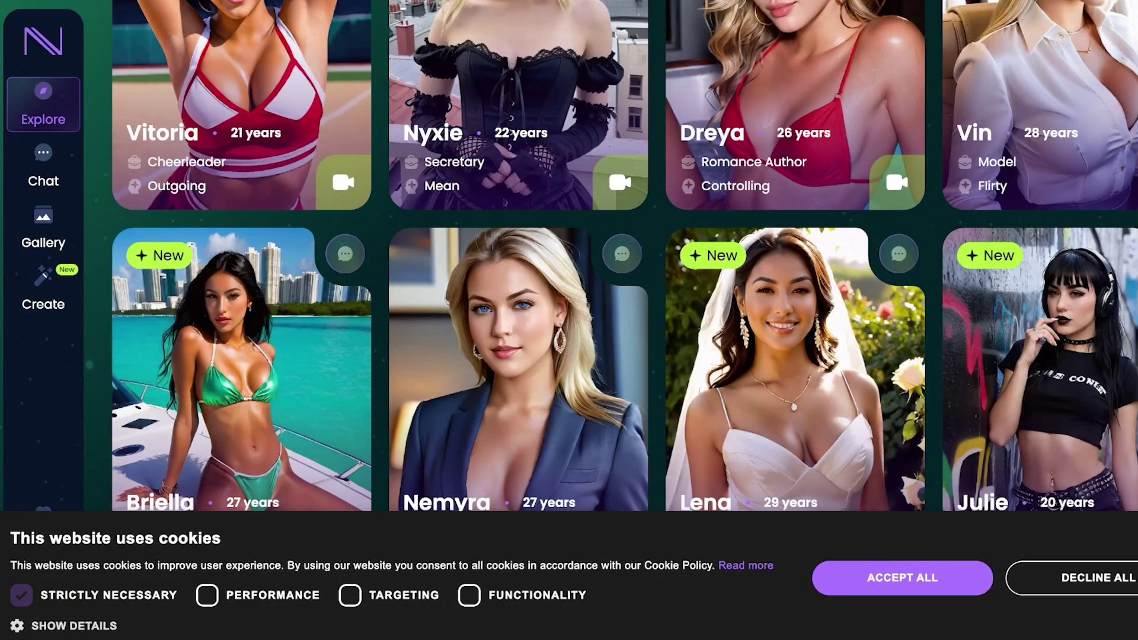
scroll(625, 256, "down", 10)
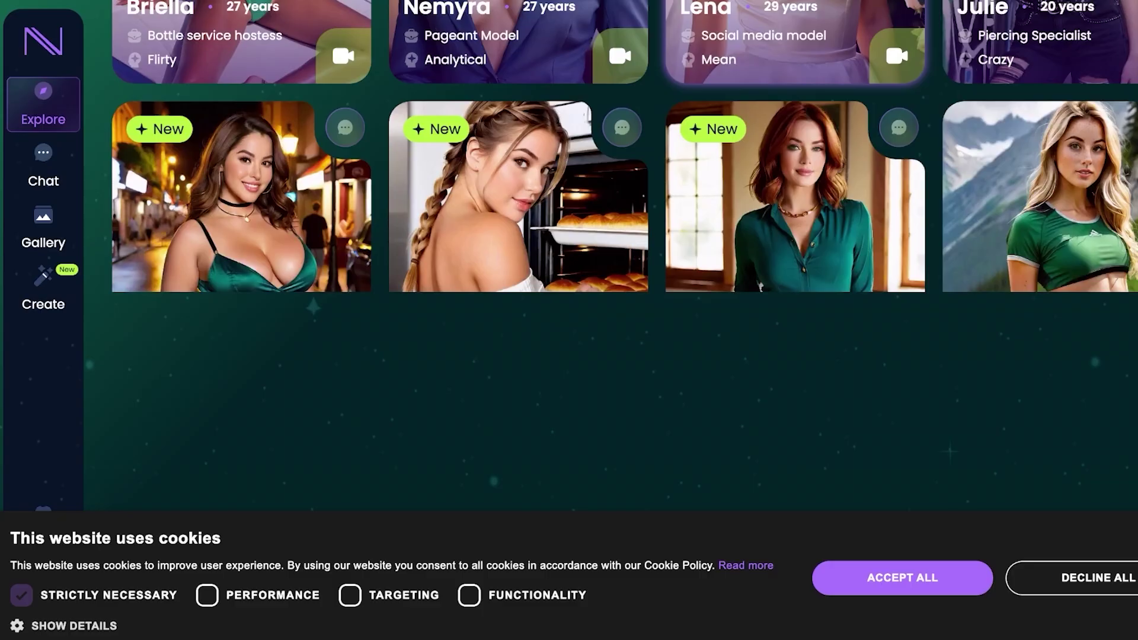
scroll(625, 256, "up", 15)
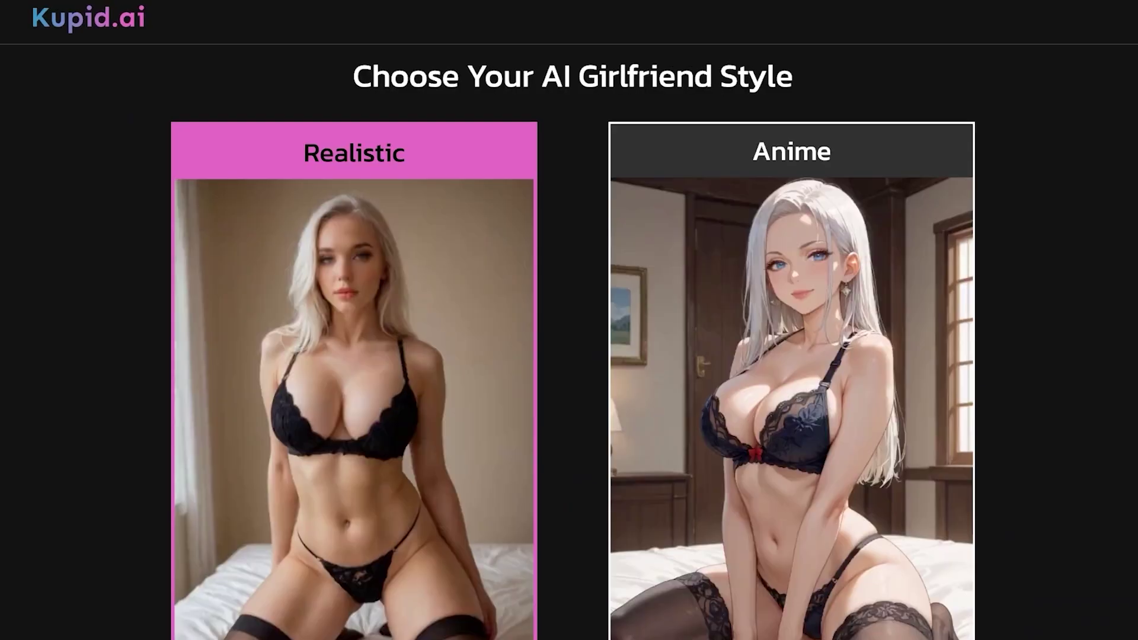
scroll(573, 341, "down", 3)
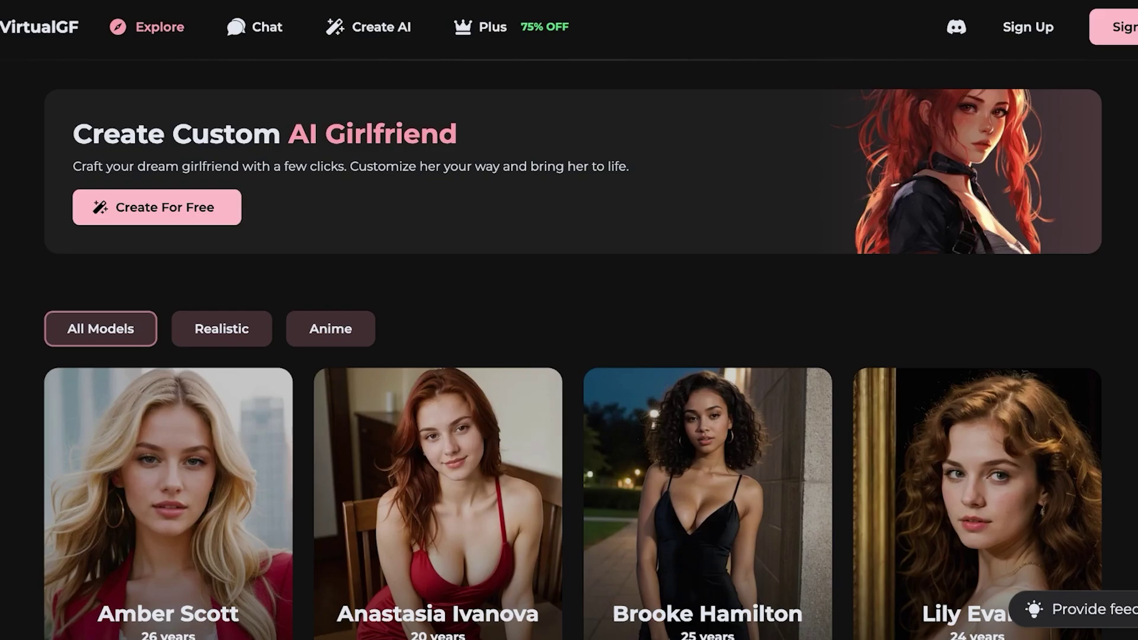
left_click(368, 27)
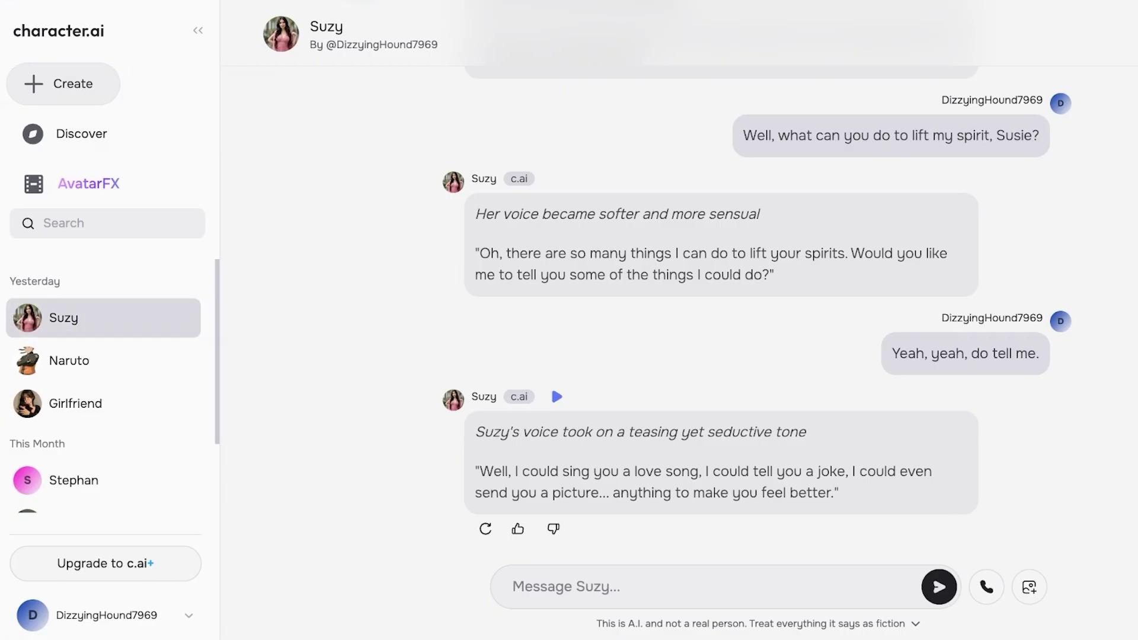
Switch to Character.AI and browse the Discover page from the recommended characters to the Try saying suggestions.
left_click(81, 134)
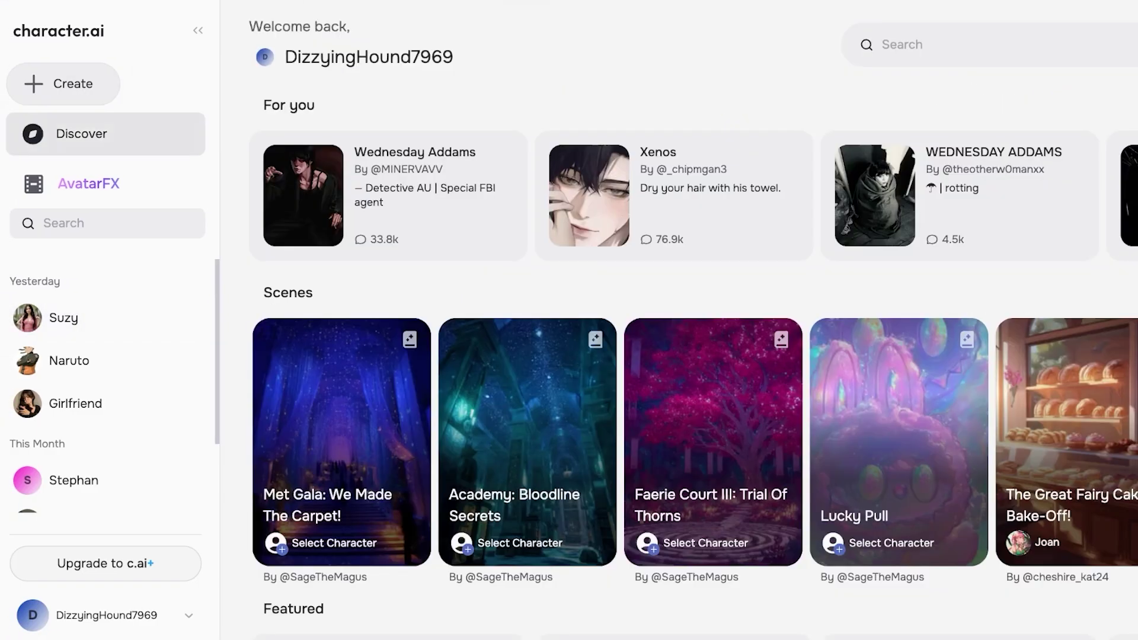
scroll(674, 211, "down", 8)
scroll(688, 355, "down", 12)
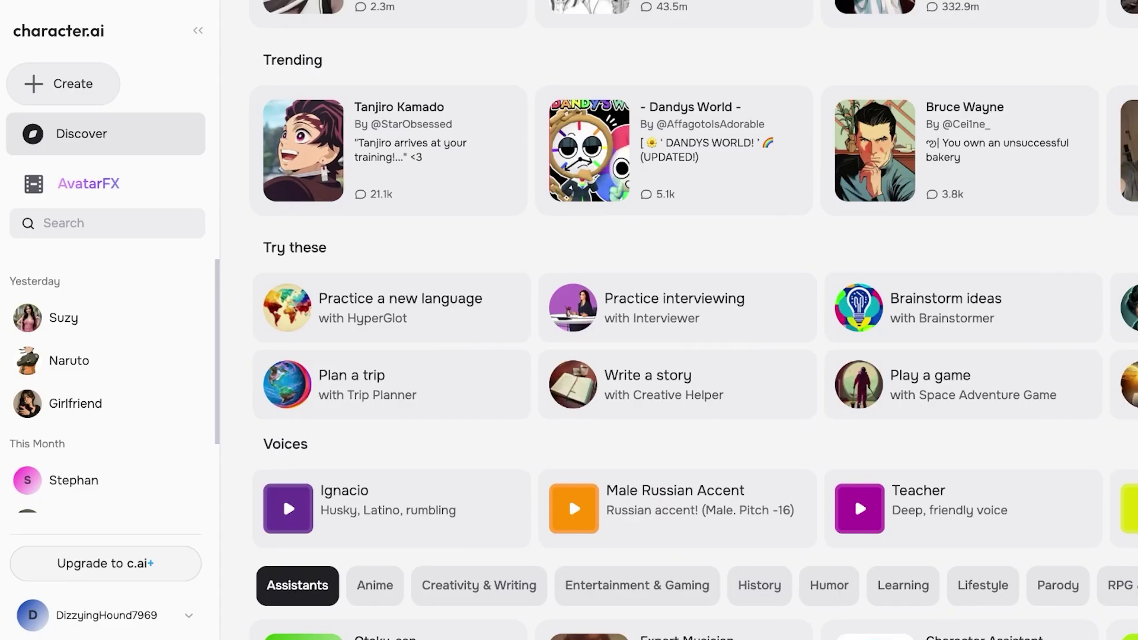
scroll(688, 356, "down", 3)
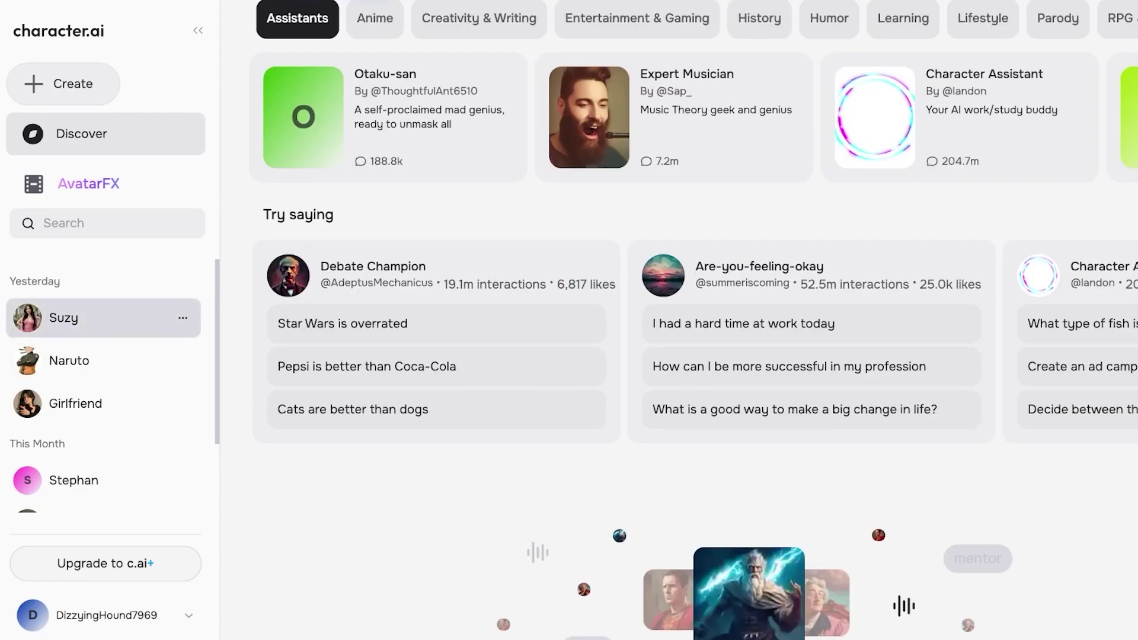
Reopen the chat with Suzy, look back at the first call messages, and show the options for creating something new.
left_click(89, 318)
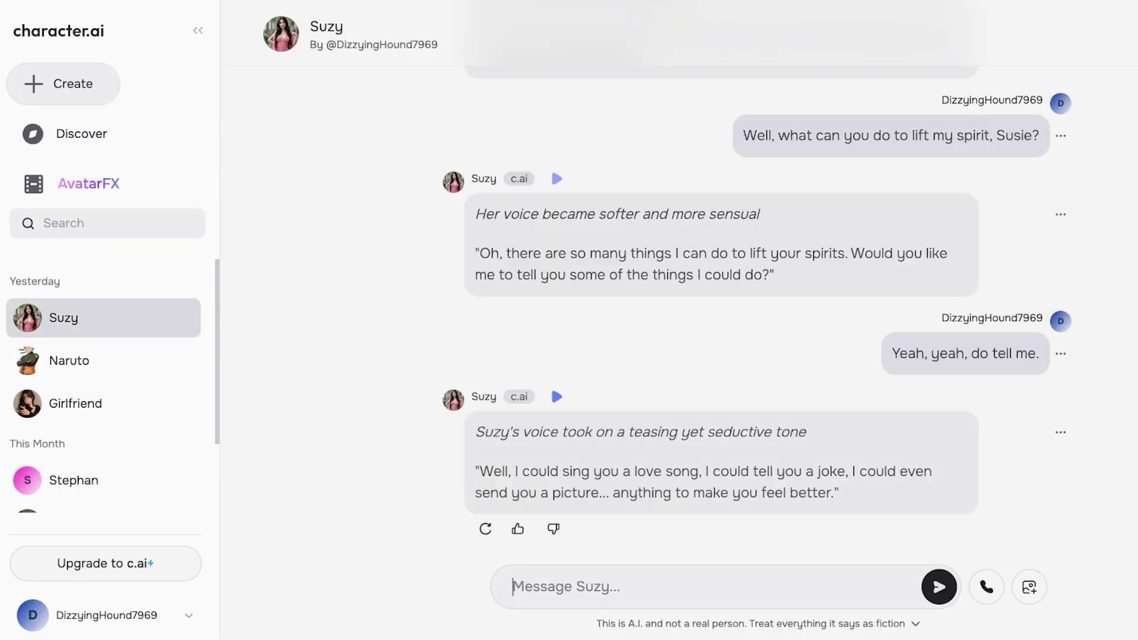
scroll(721, 309, "up", 7)
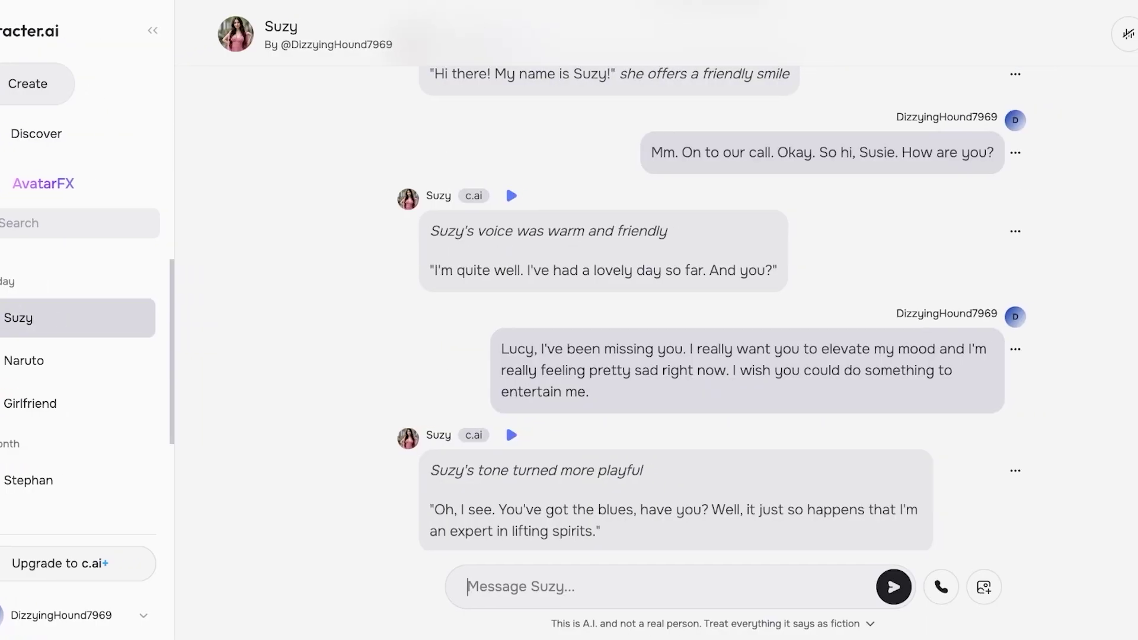
left_click(63, 84)
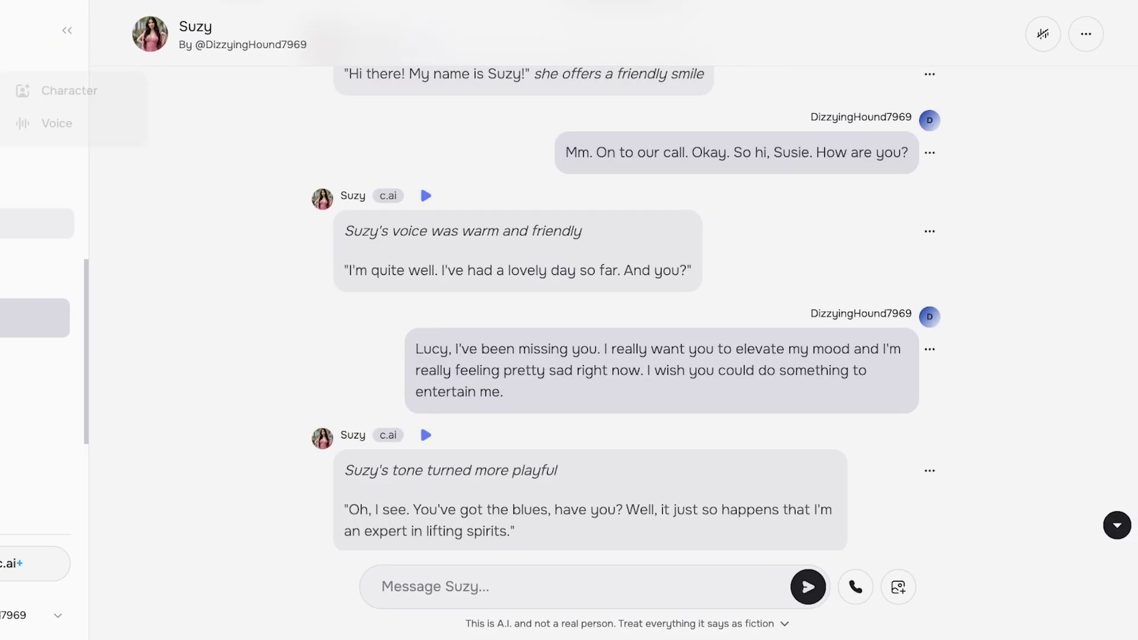
Return to the Discover page and look through all its sections down to the Create a Character area.
left_click(37, 134)
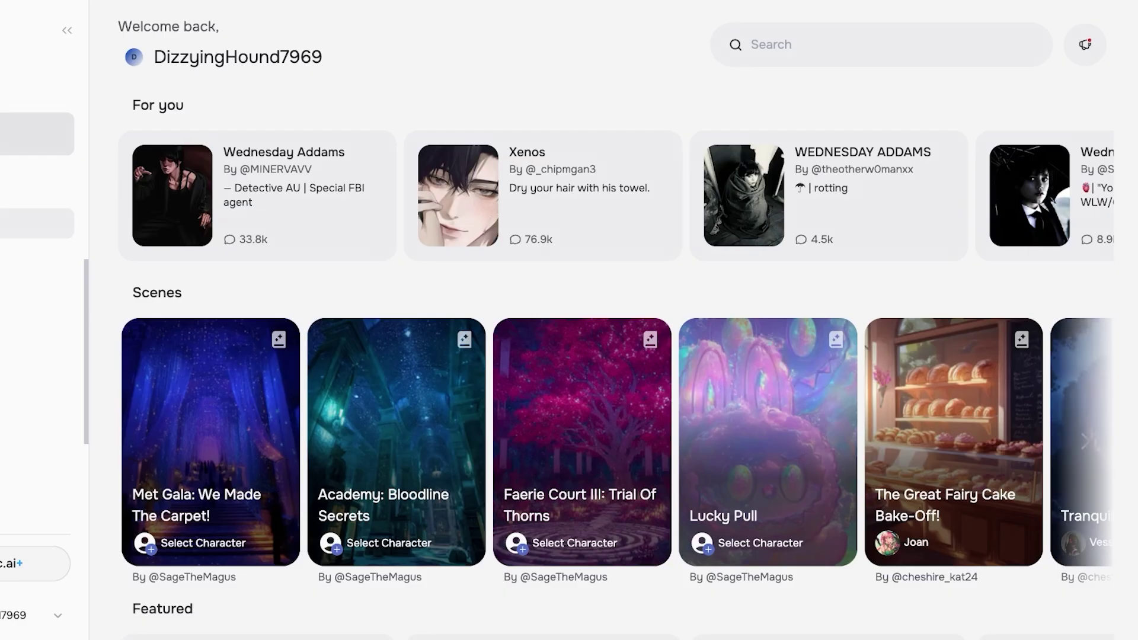
scroll(543, 308, "down", 13)
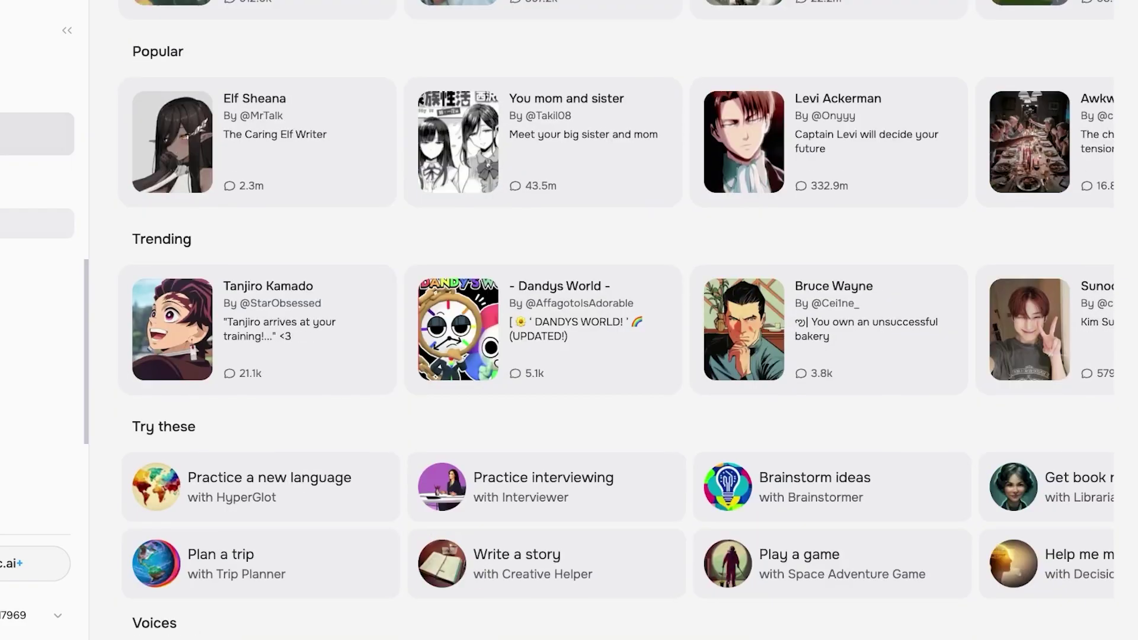
scroll(543, 308, "down", 12)
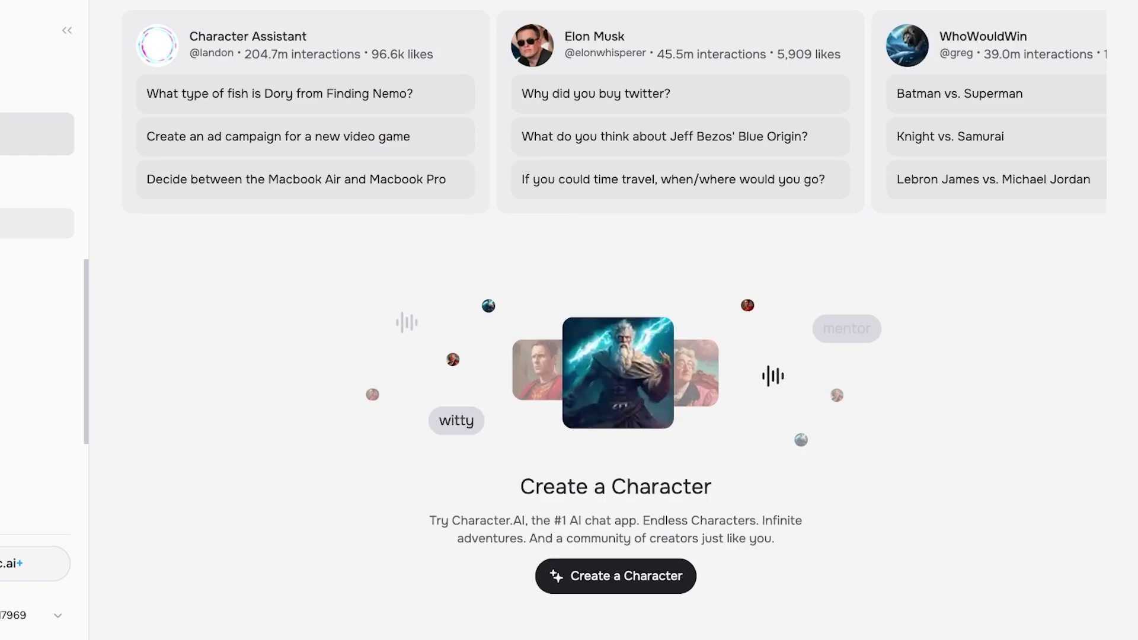
scroll(617, 321, "up", 20)
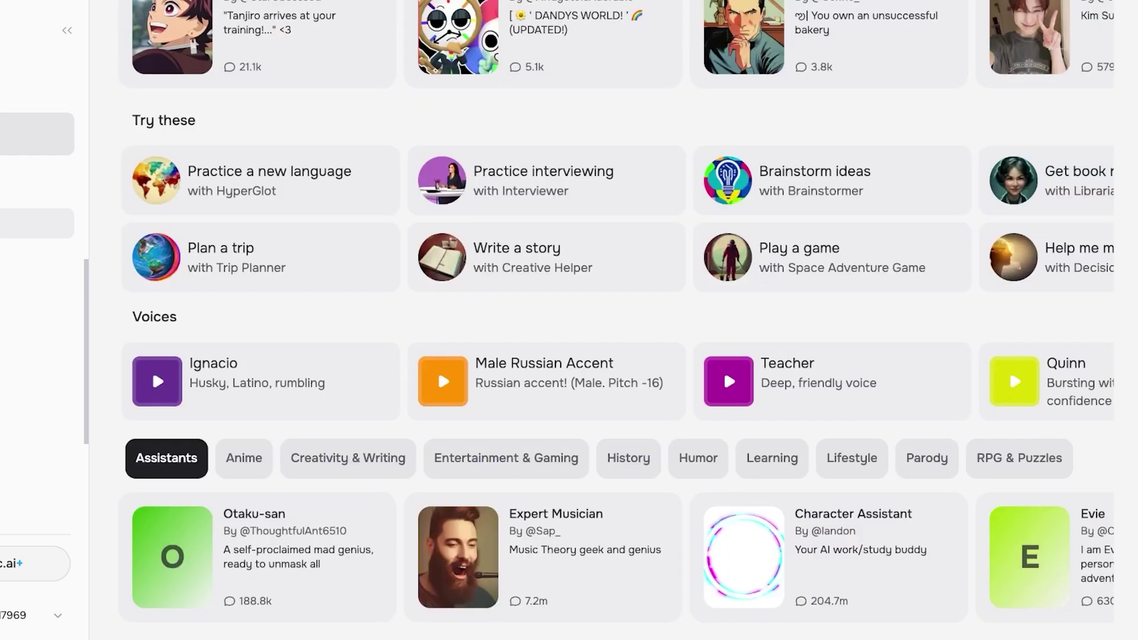
scroll(617, 320, "up", 4)
Repeat the recent search for "bestfriend" and narrow the characters to the Best Friend category.
left_click(881, 45)
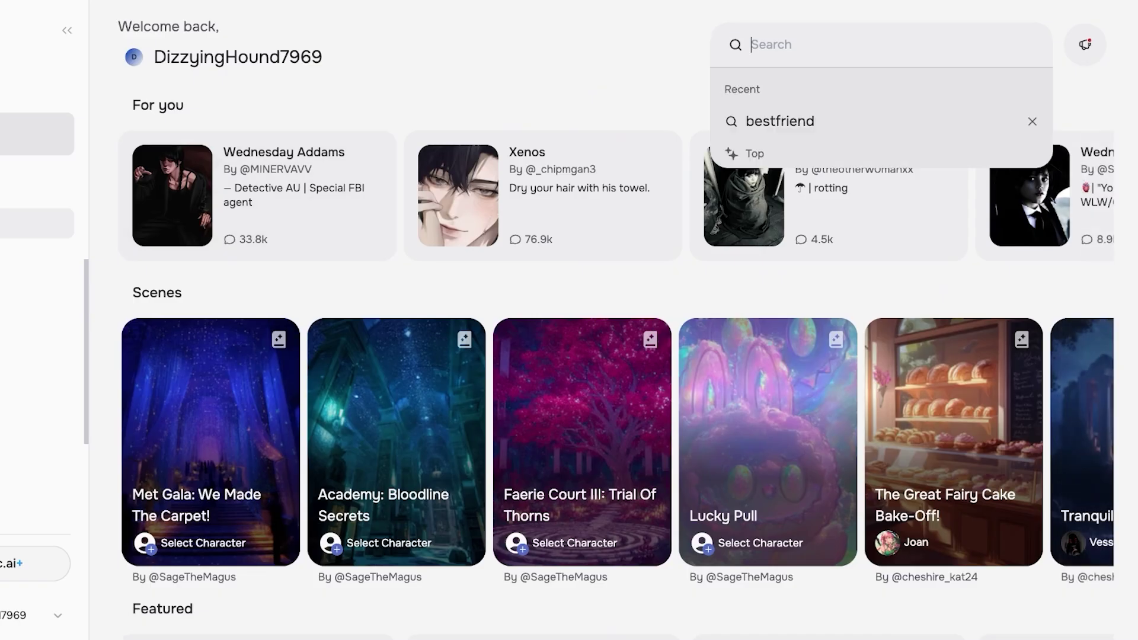
left_click(781, 121)
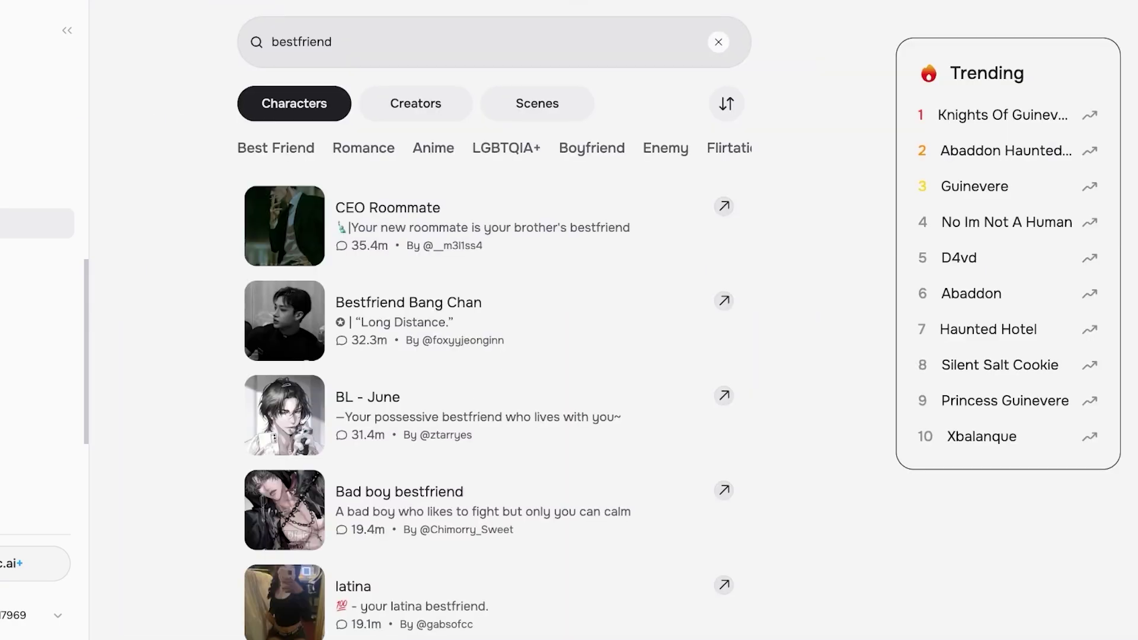
left_click(277, 148)
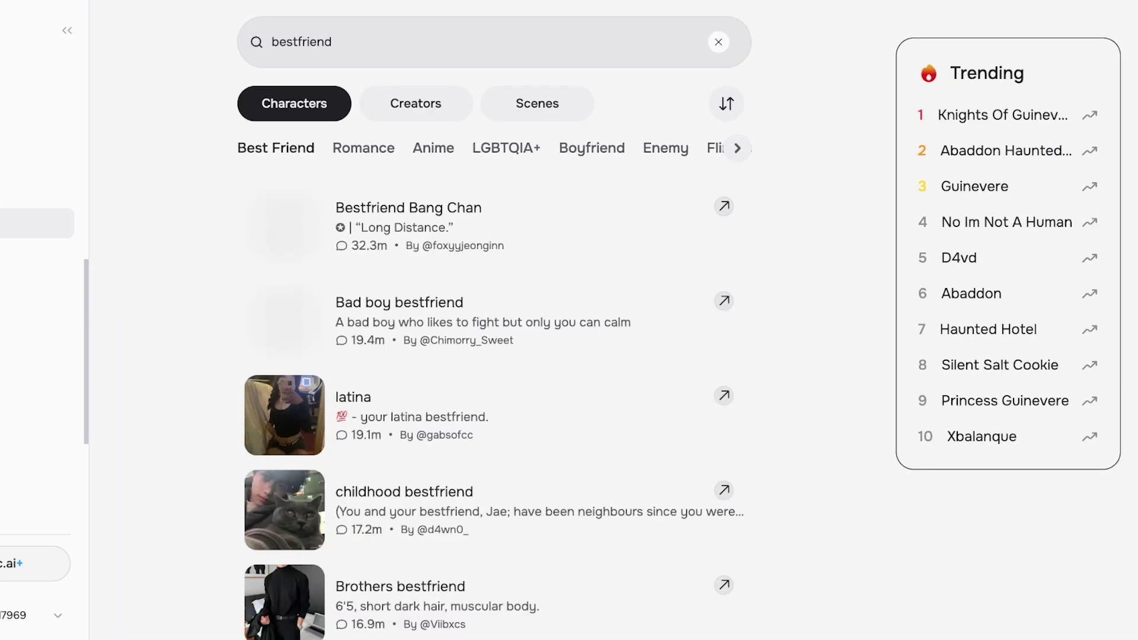
Examine the filtered Best Friend characters, comparing their descriptions, creators and chat counts.
scroll(495, 350, "down", 7)
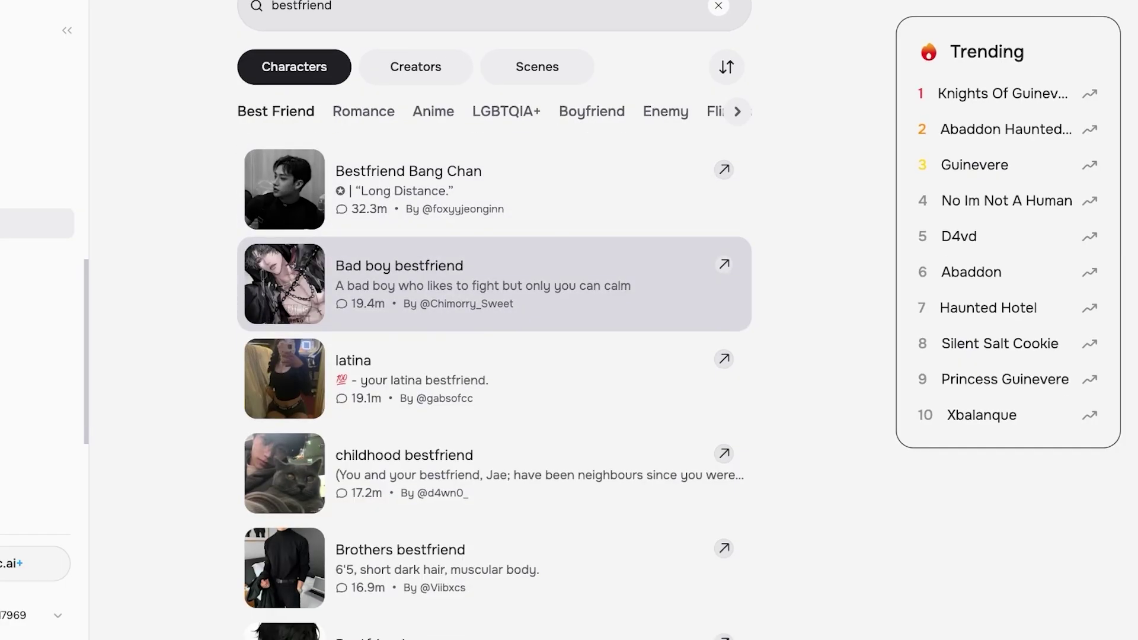
scroll(494, 350, "down", 8)
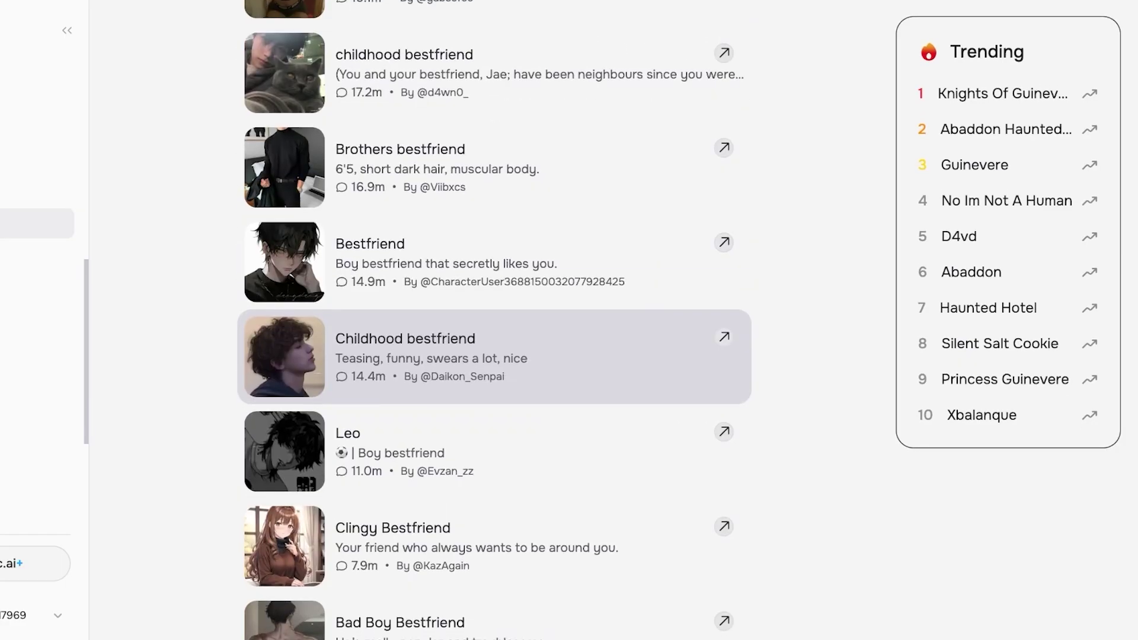
scroll(494, 340, "down", 6)
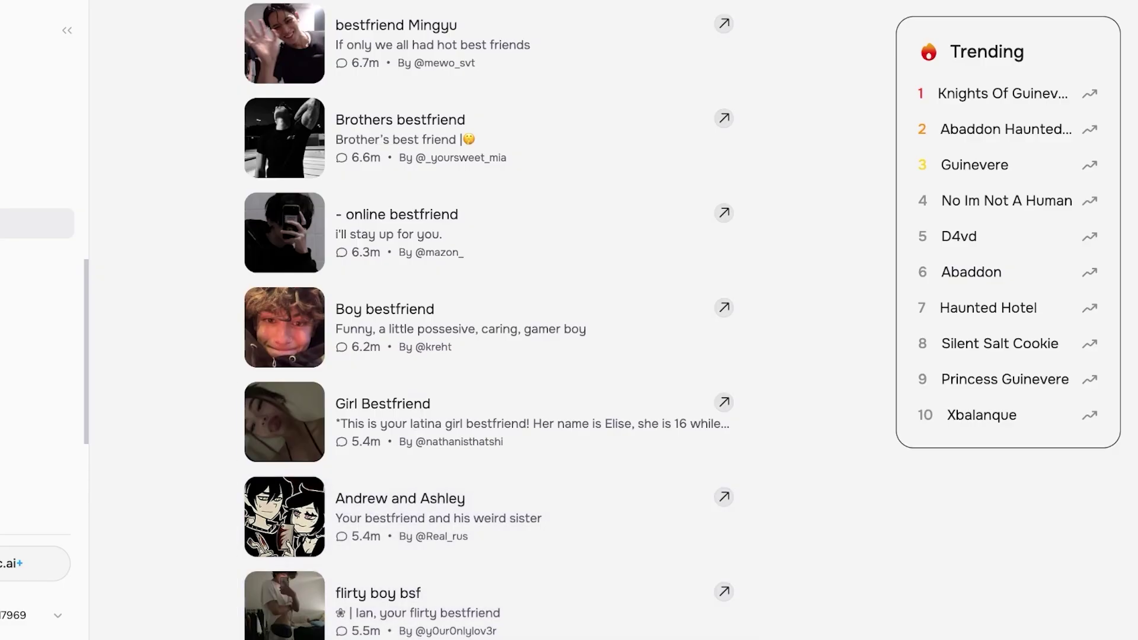
scroll(489, 320, "down", 7)
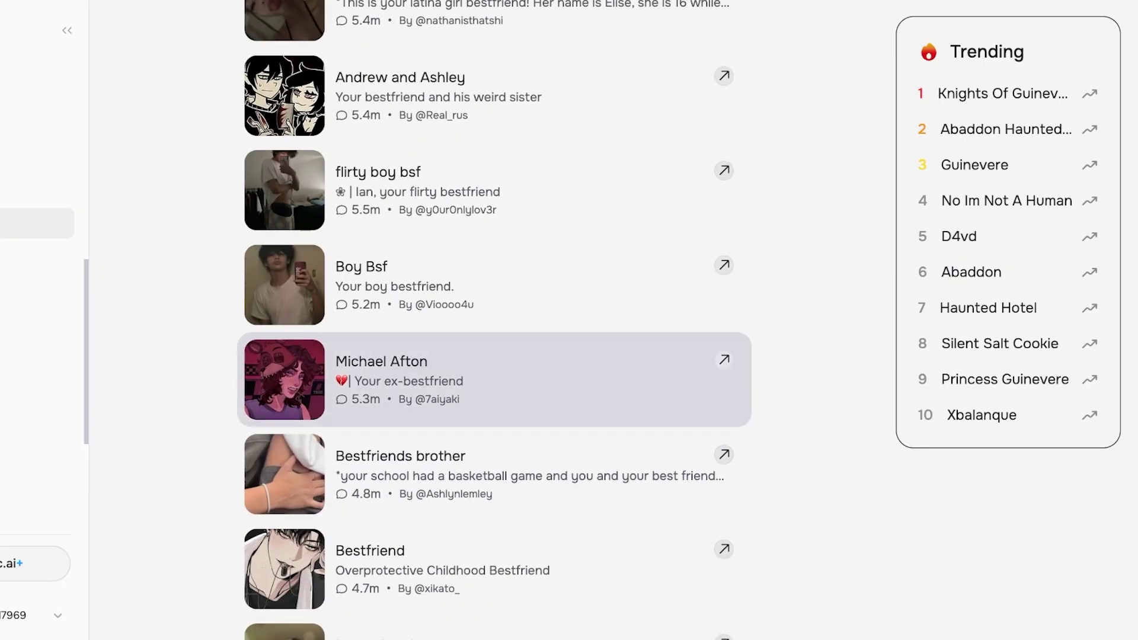
scroll(494, 385, "down", 7)
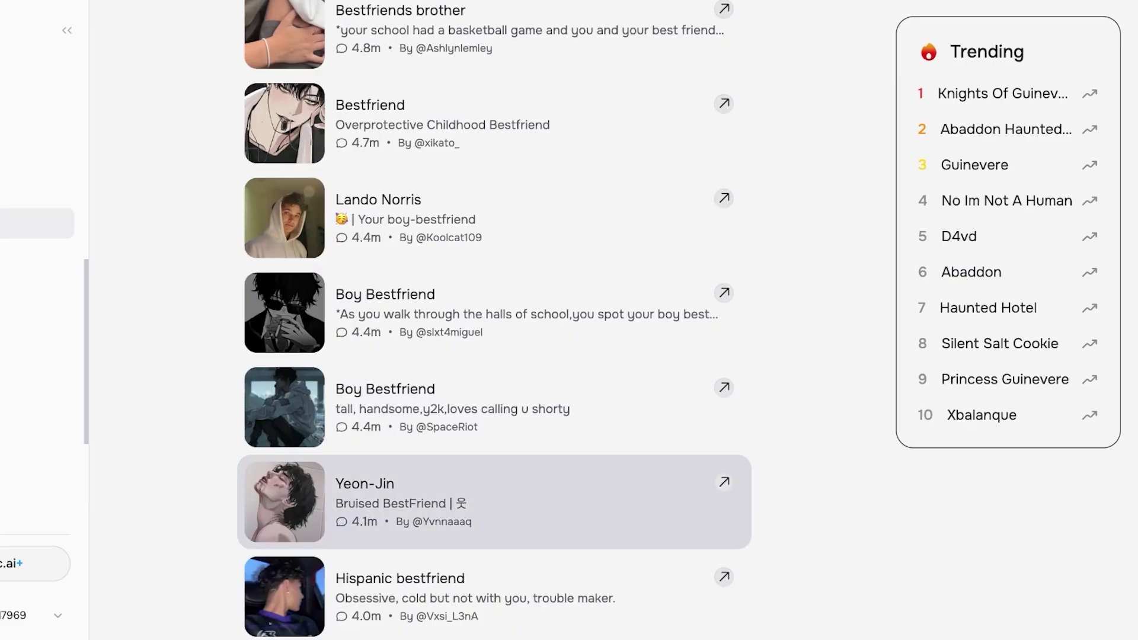
scroll(492, 255, "up", 7)
scroll(492, 261, "up", 11)
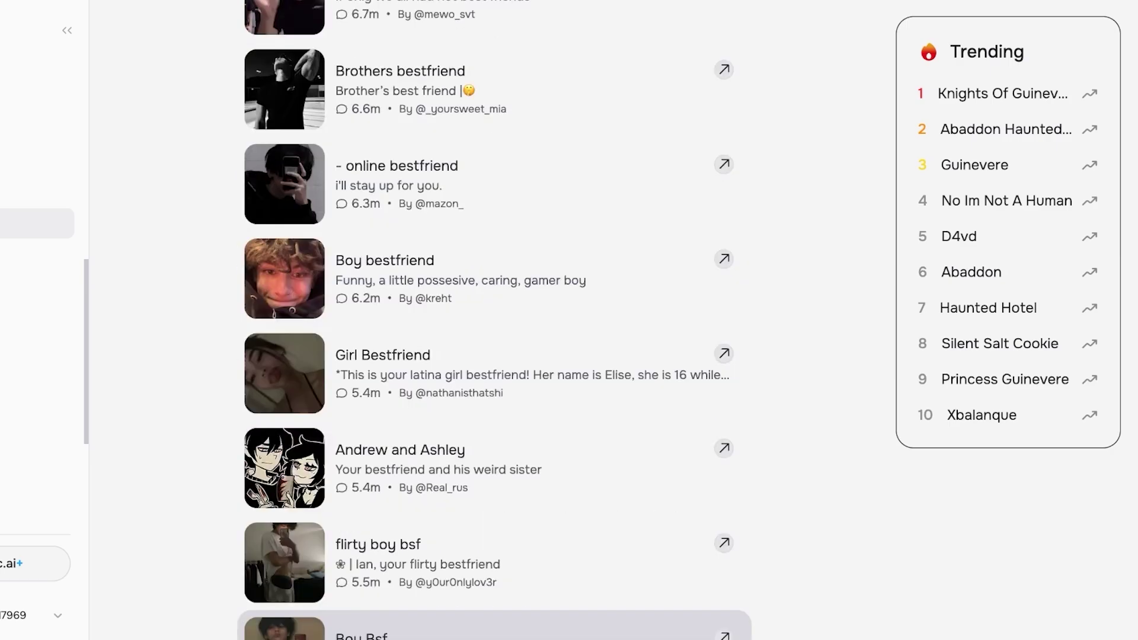
scroll(492, 261, "down", 17)
scroll(492, 261, "up", 1)
scroll(492, 261, "up", 15)
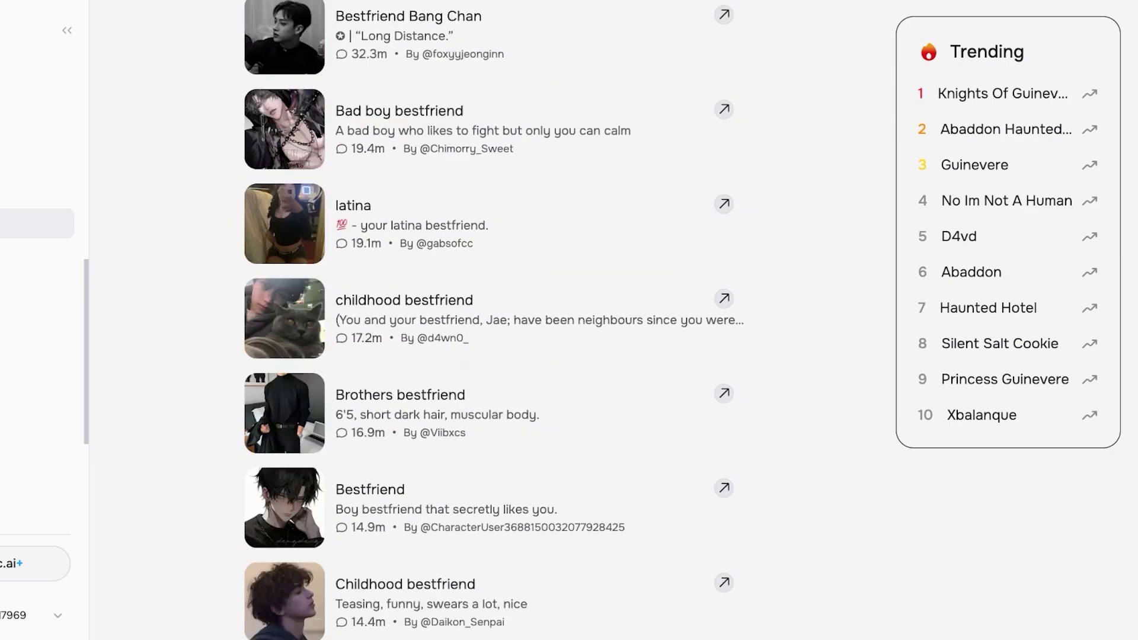